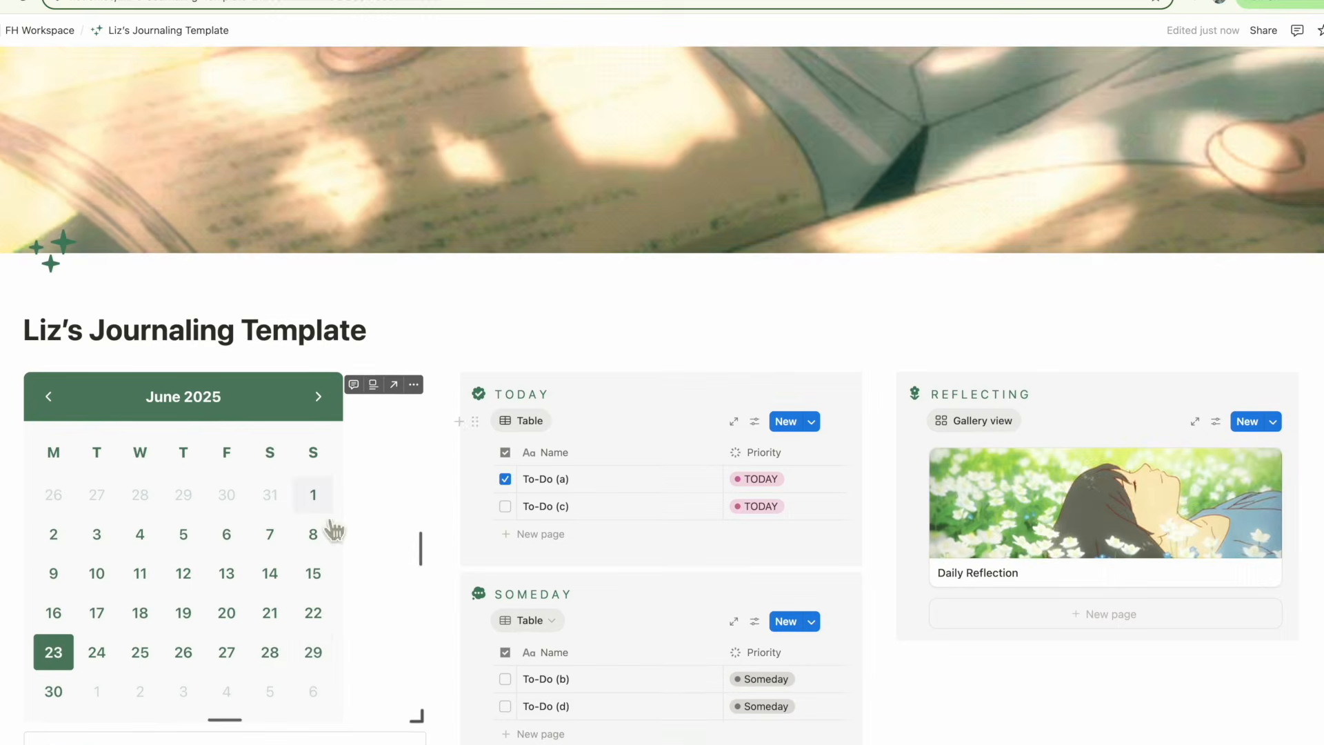
# Delete the embedded June 2025 calendar from the template page and undo that deletion.
pyautogui.scroll(-3, 335, 531)
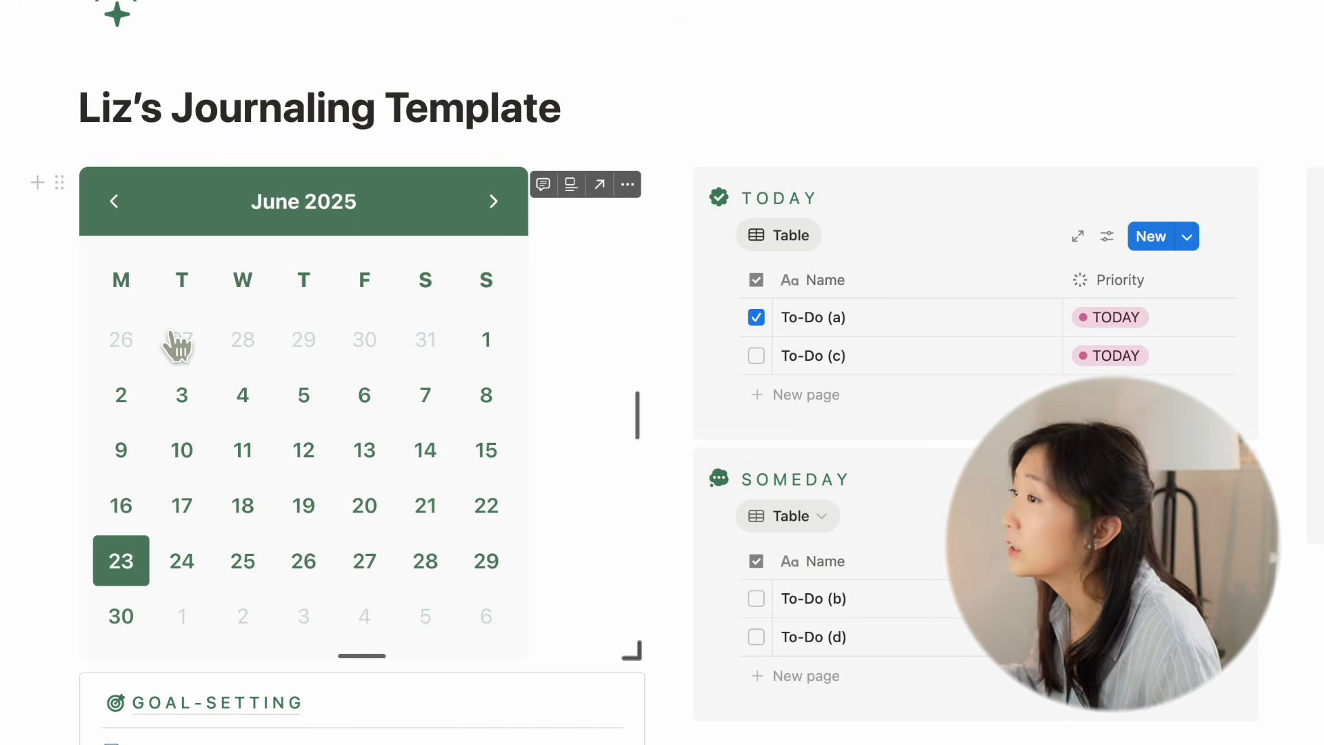
pyautogui.click(67, 194)
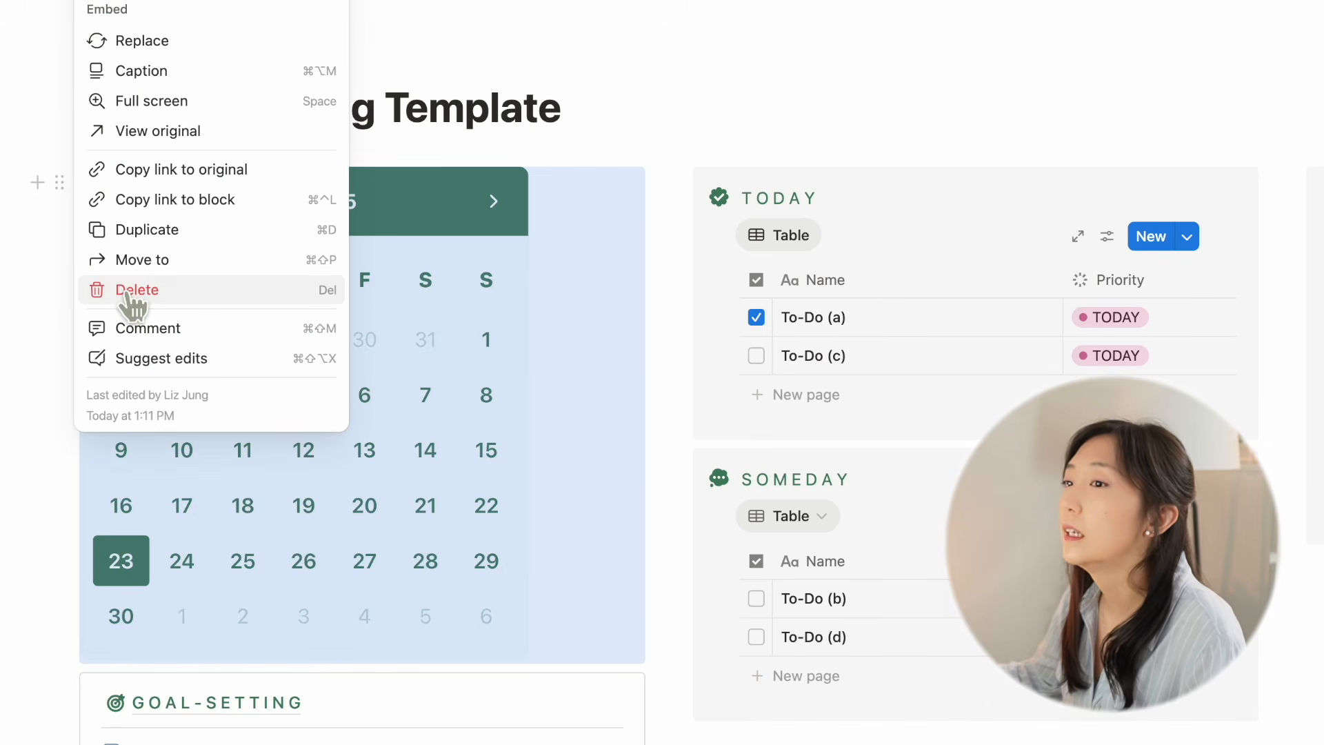
pyautogui.click(134, 293)
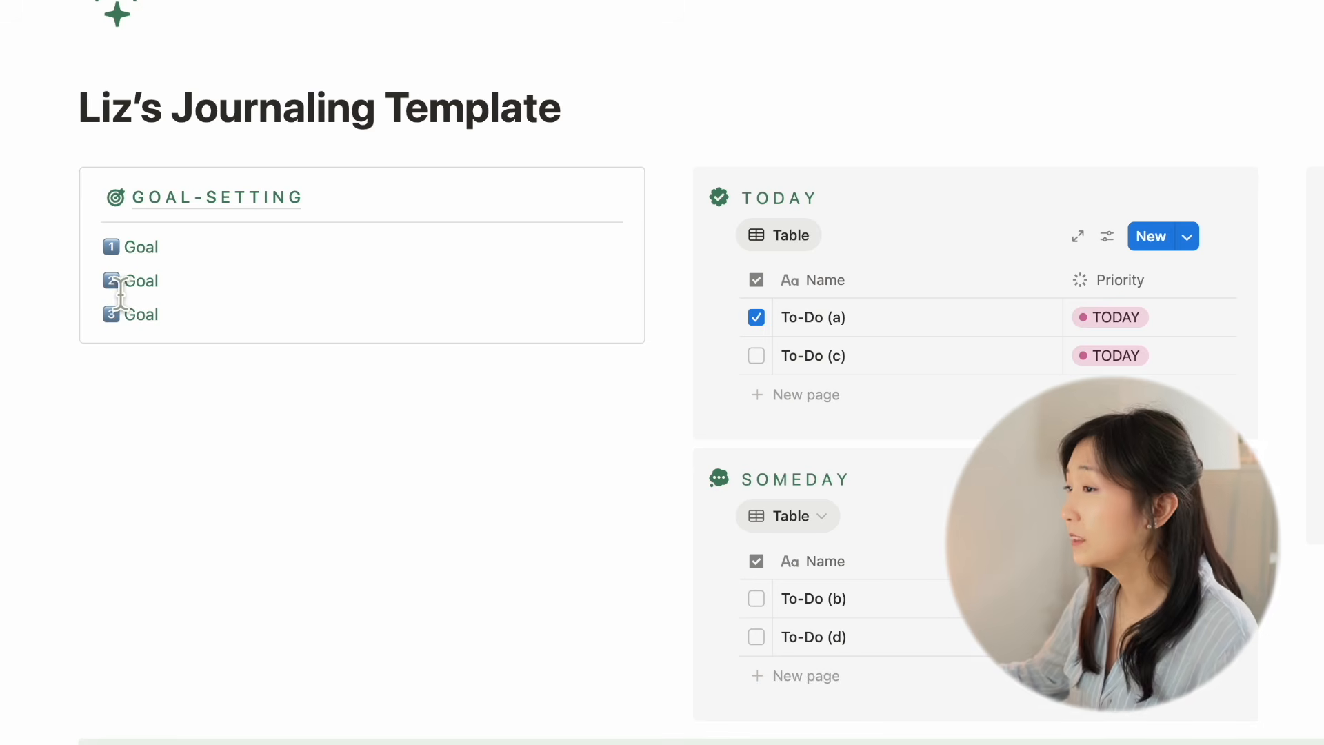
pyautogui.press('super+z')
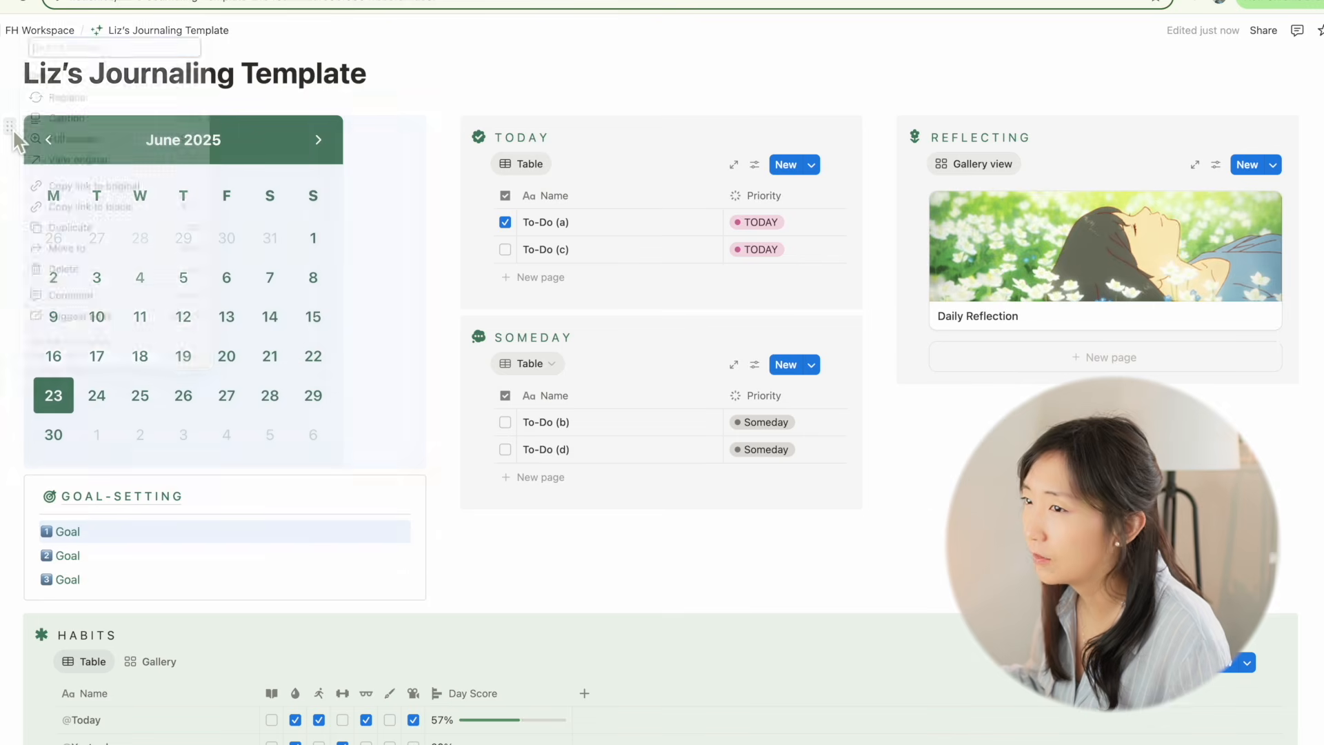
# Copy the link to the original of the embedded calendar widget.
pyautogui.click(11, 128)
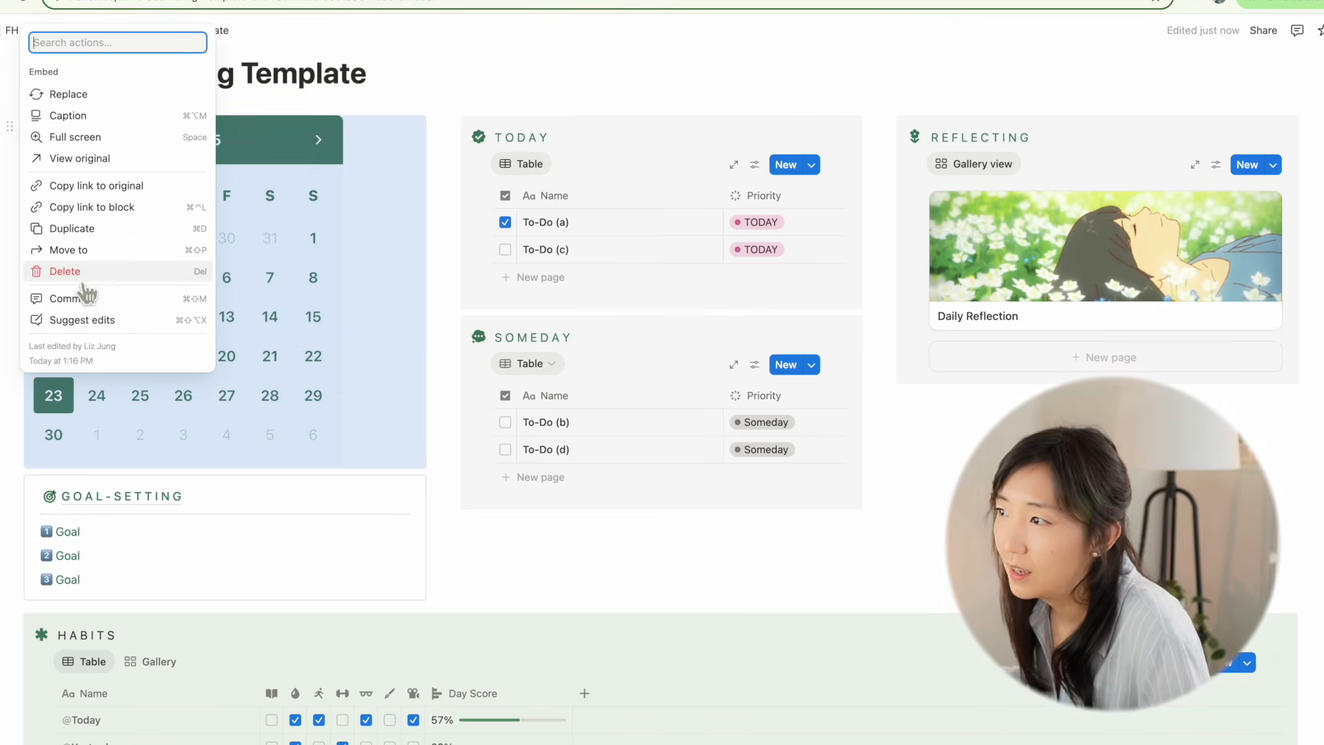
pyautogui.click(83, 186)
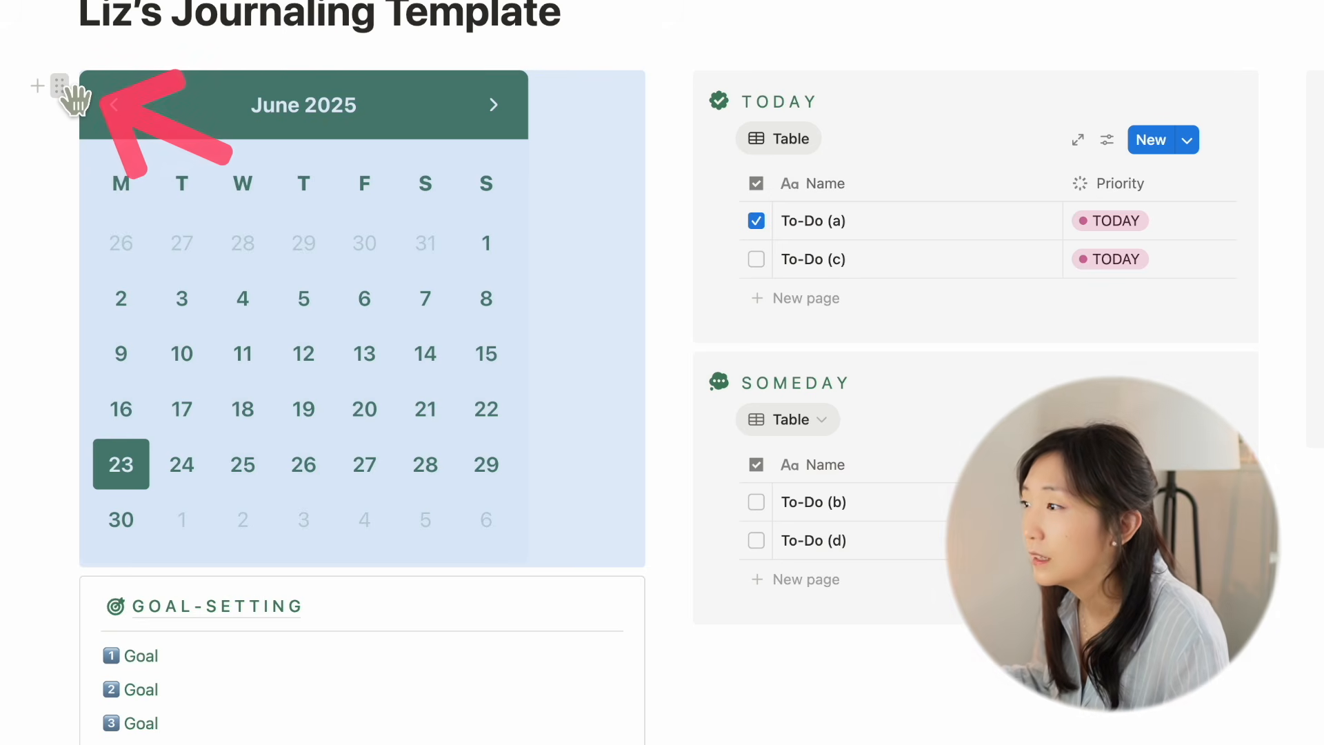
# Move the calendar embed below the Someday table and return it to its place above the Goal-Setting box.
pyautogui.moveTo(78, 100); pyautogui.dragTo(855, 676)
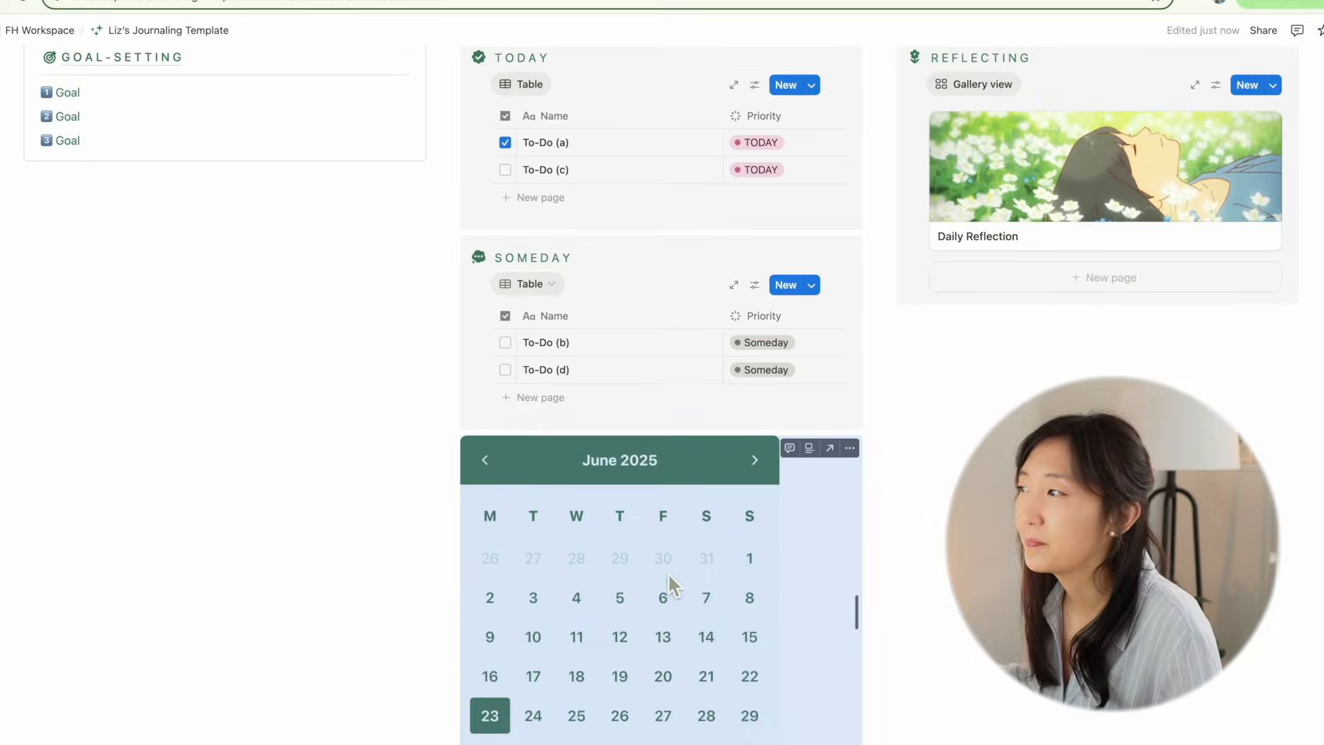
pyautogui.moveTo(673, 649); pyautogui.dragTo(501, 349)
pyautogui.moveTo(322, 233); pyautogui.dragTo(405, 246)
pyautogui.scroll(3, 624, 275)
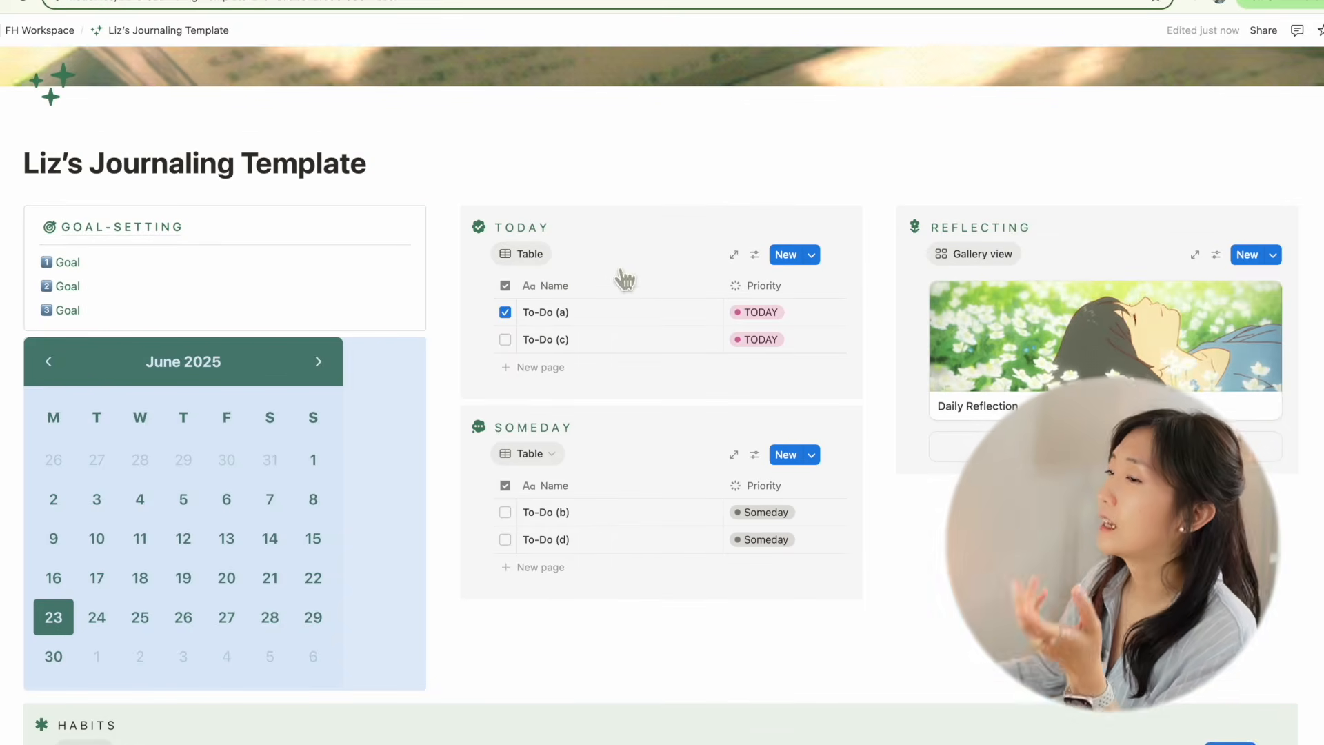
pyautogui.moveTo(26, 366); pyautogui.dragTo(57, 243)
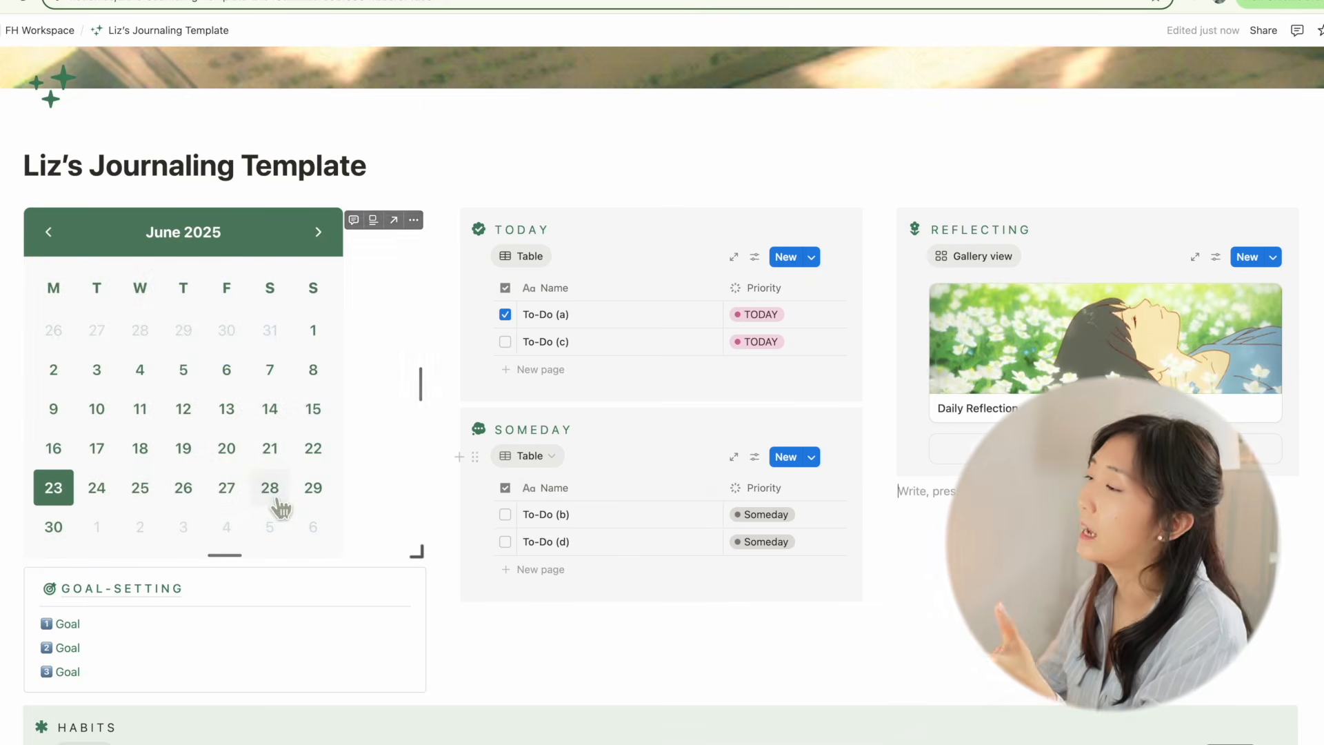
pyautogui.scroll(-1, 428, 494)
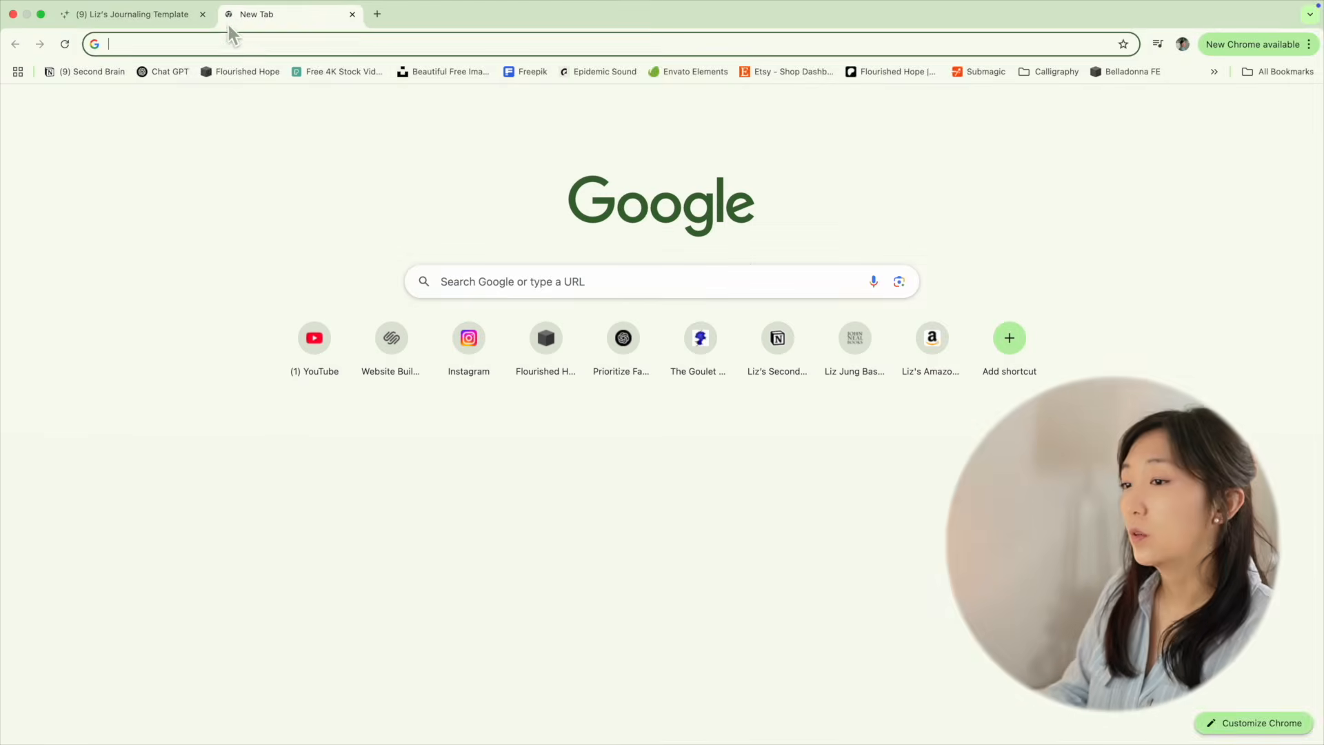
pyautogui.click(230, 45)
pyautogui.write('ww')
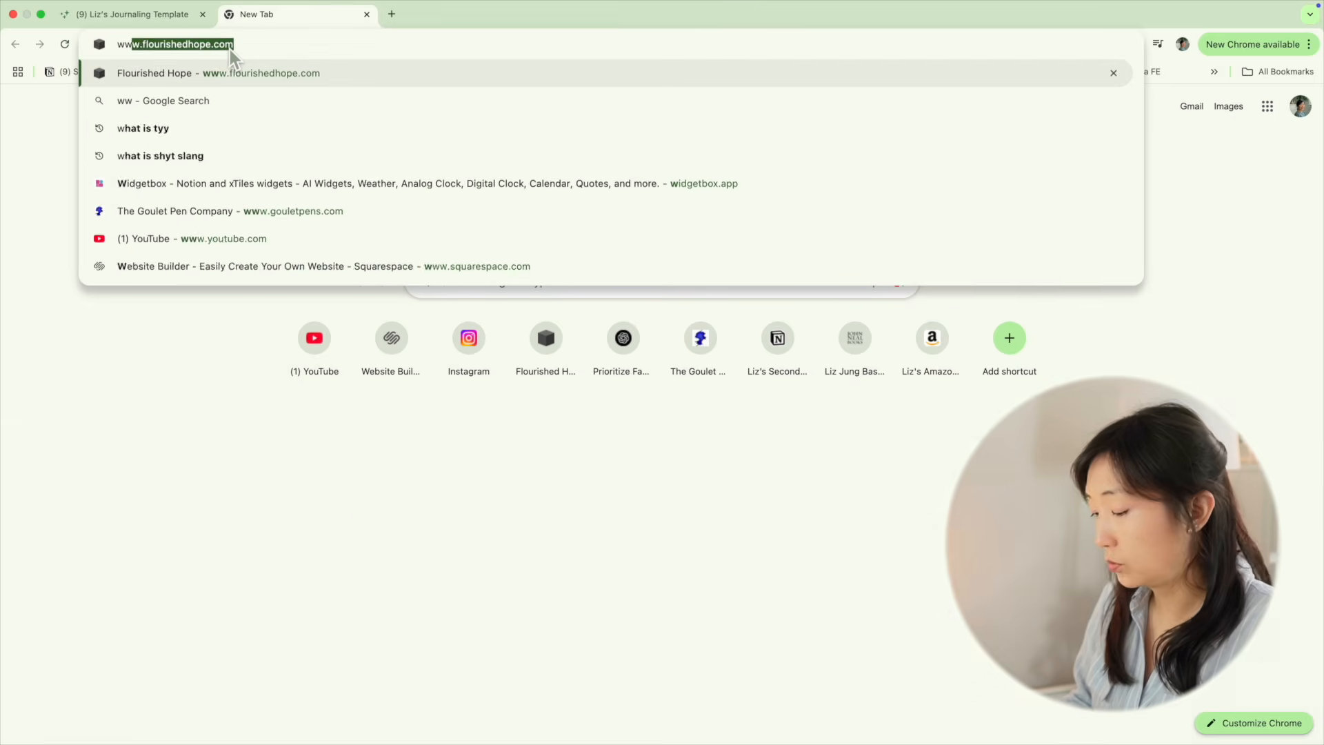
pyautogui.write('w.widgetbox.app')
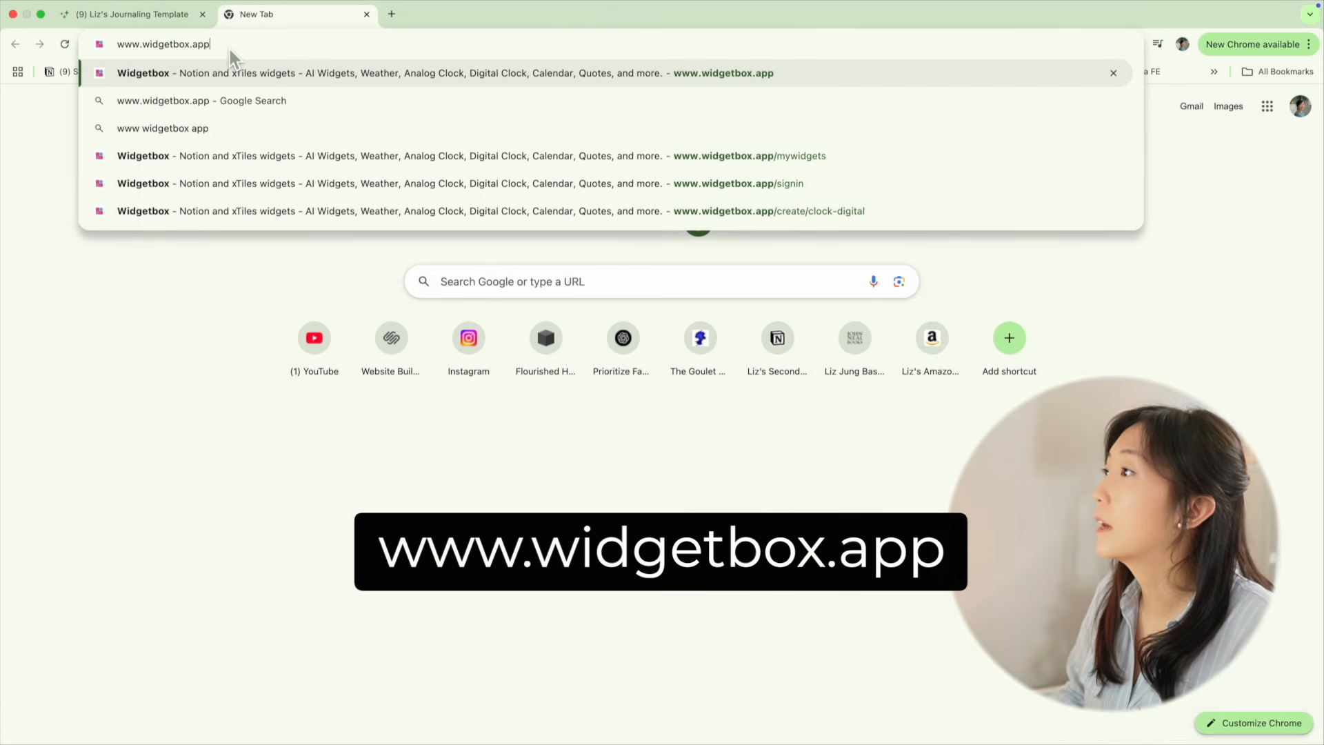
pyautogui.press('Return')
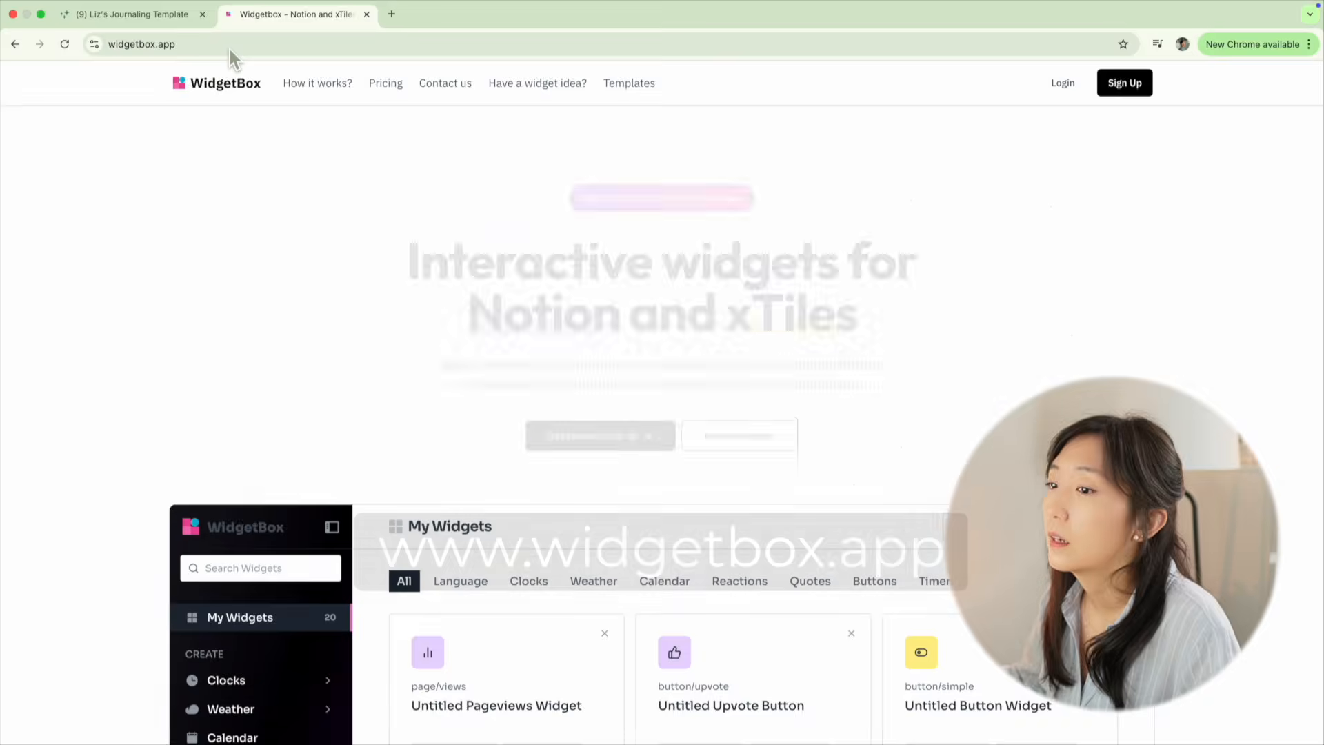
pyautogui.click(1060, 86)
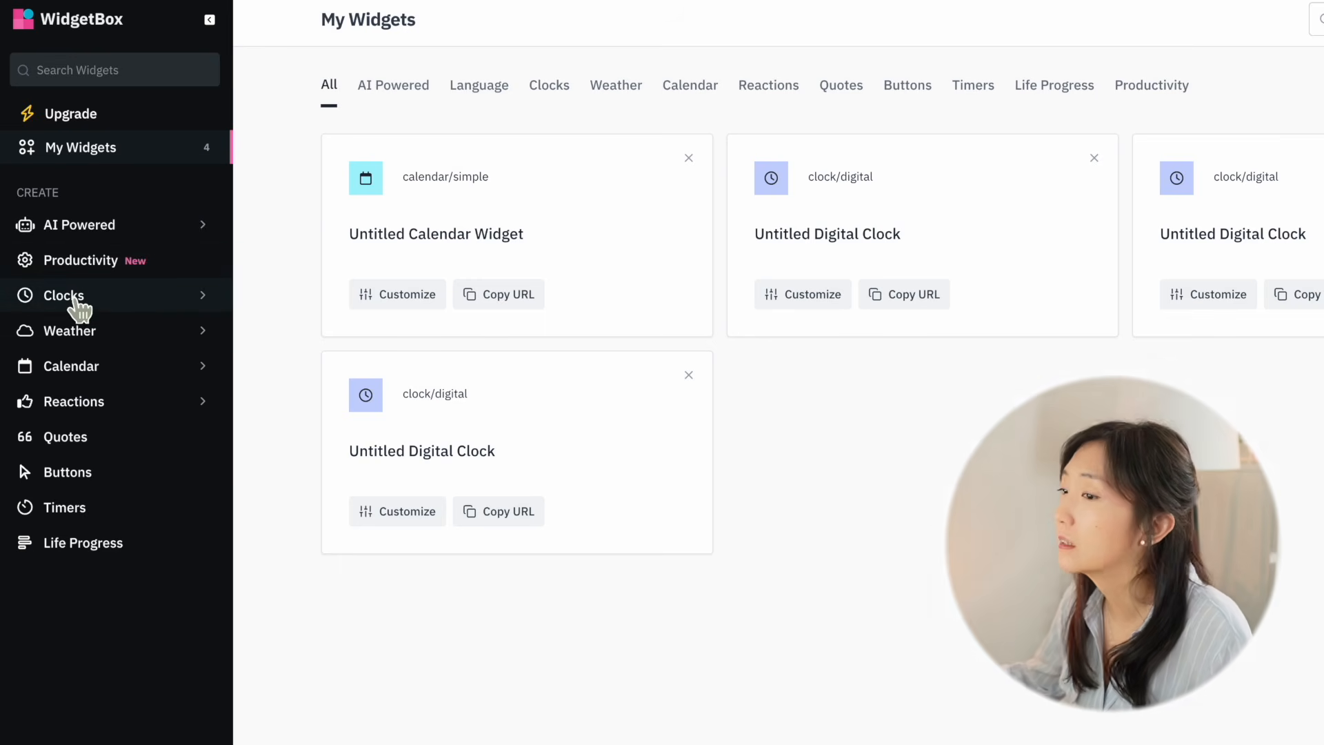
# Start a new Digital Clock widget from the Clocks category for customizing and embedding.
pyautogui.click(72, 298)
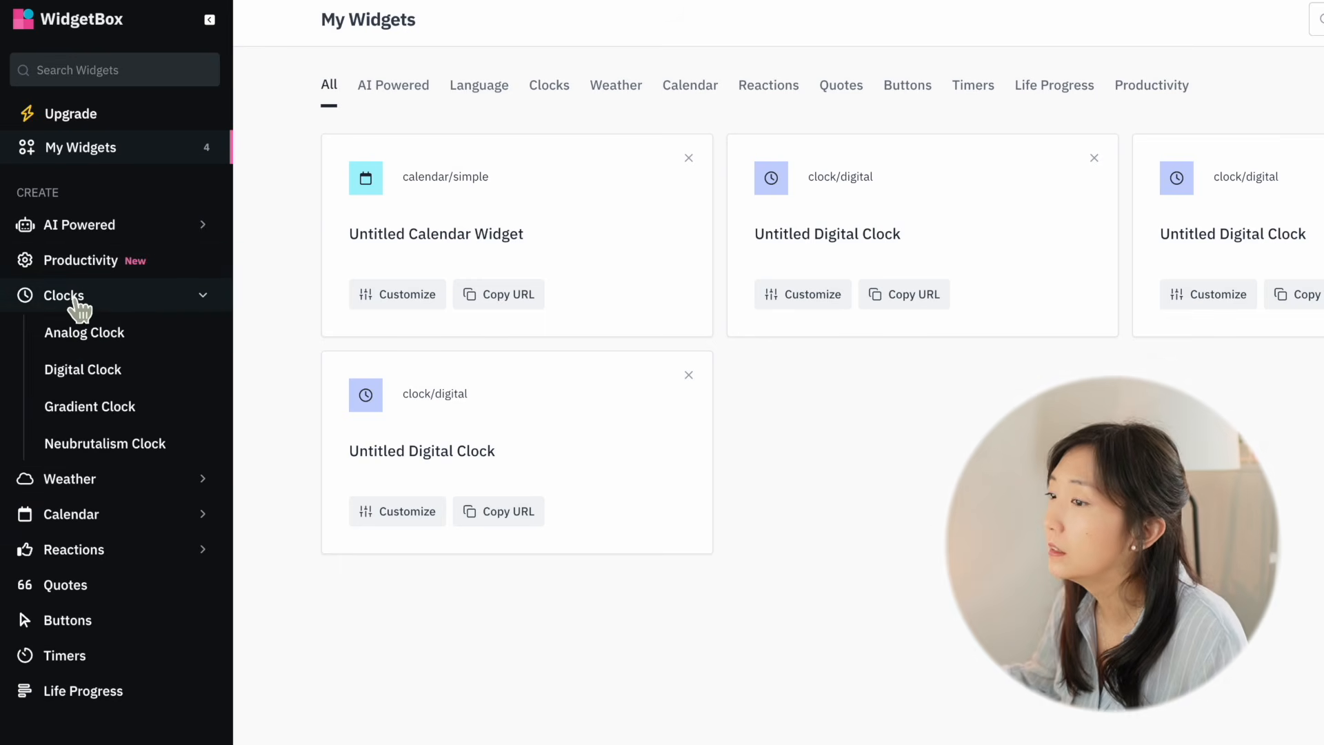
pyautogui.click(80, 385)
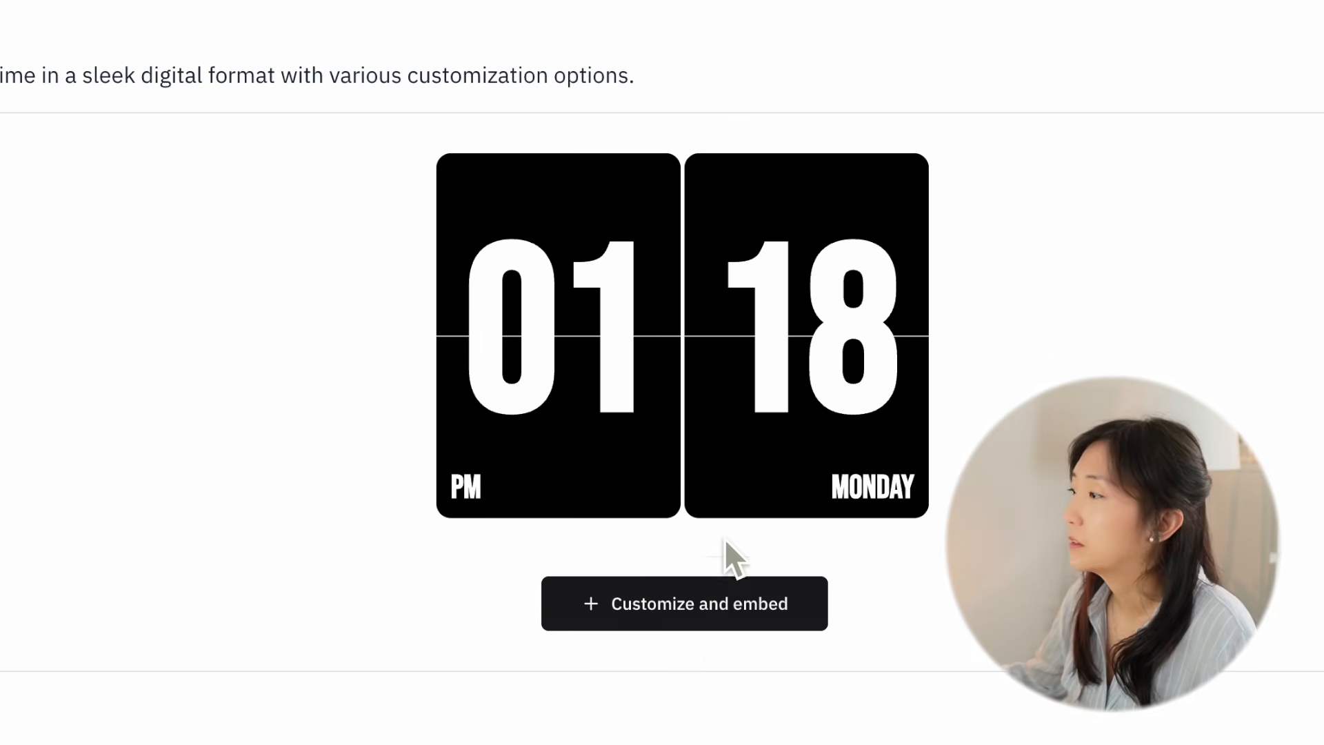
pyautogui.click(683, 601)
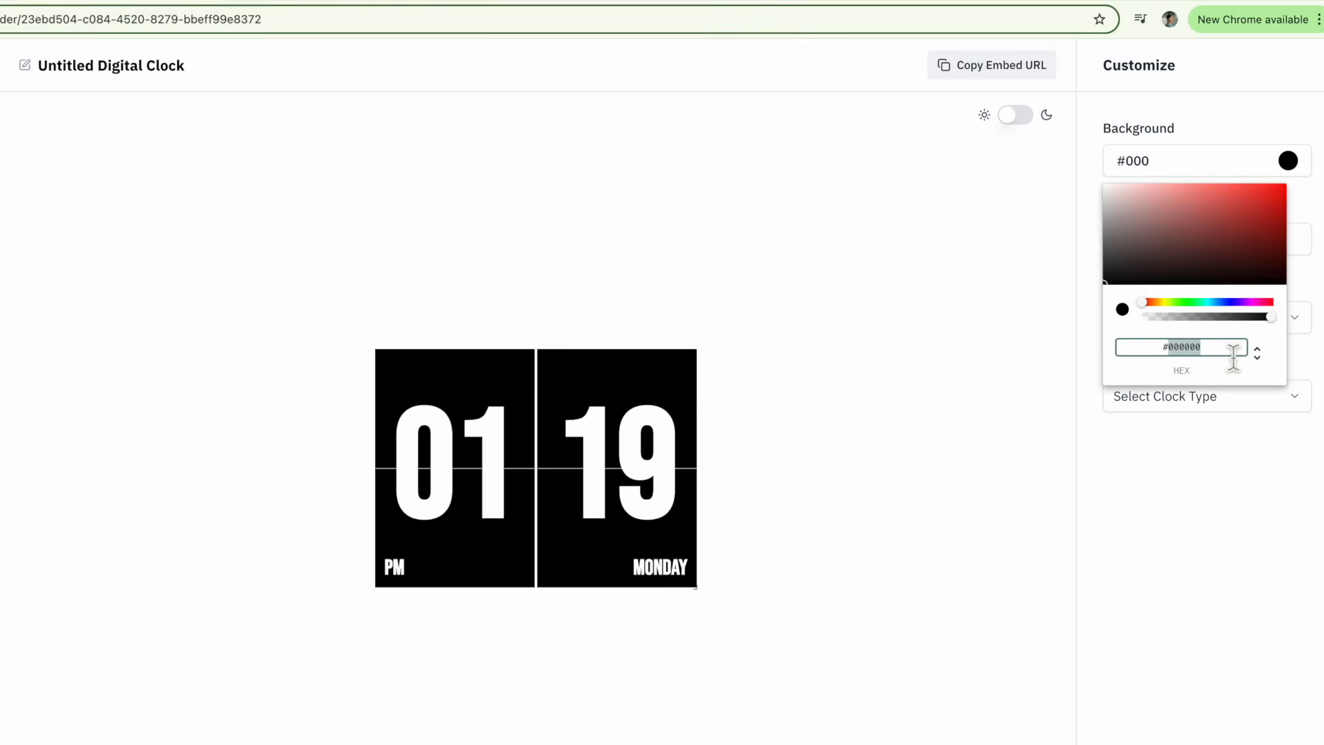
# Set the digital clock's background color to #c2d7cb and its rounded corners to Small.
pyautogui.write('#c2d7cb')
pyautogui.click(1290, 162)
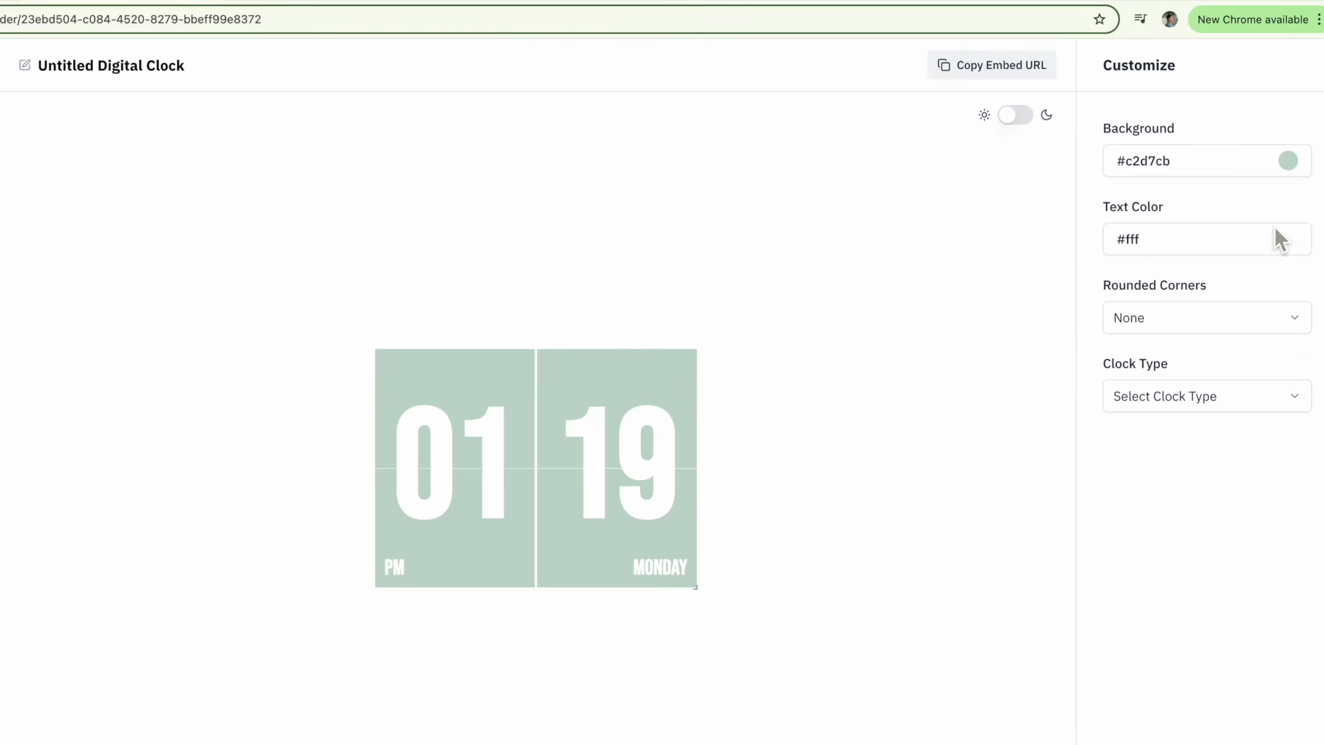
pyautogui.click(1302, 335)
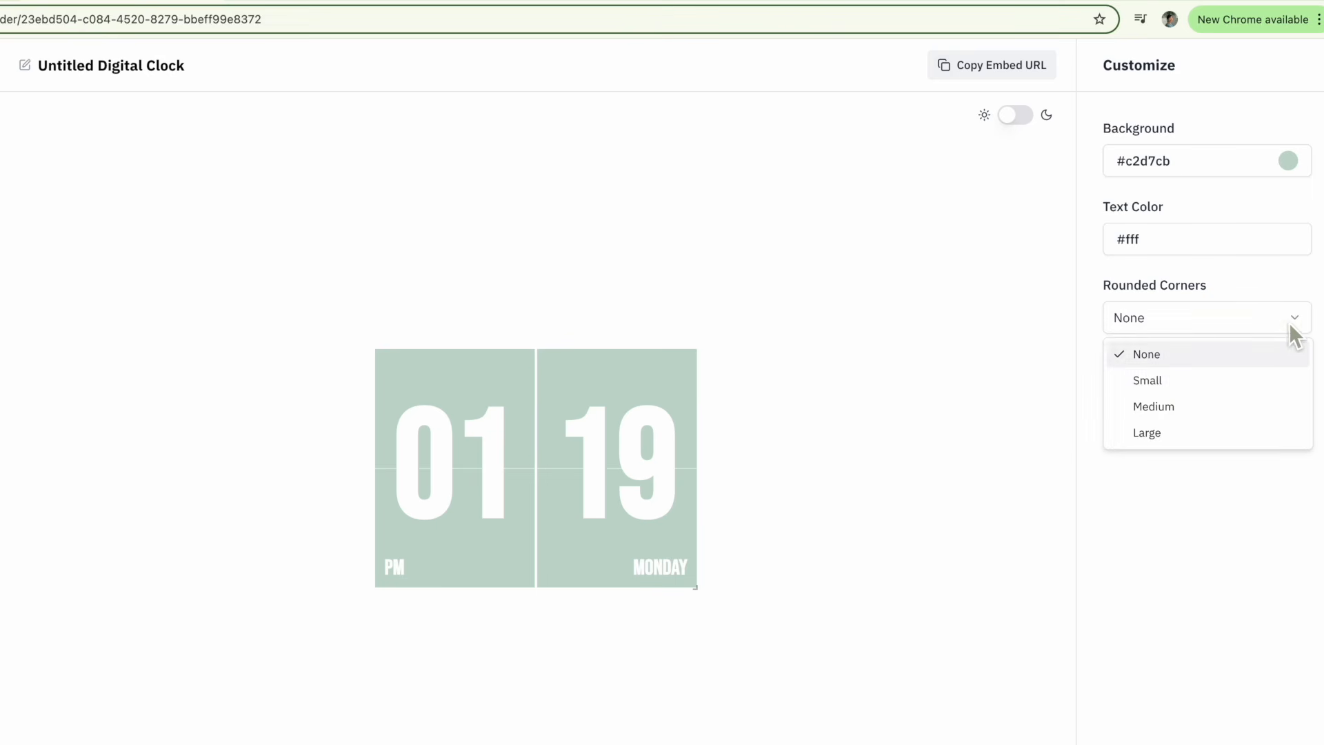
pyautogui.click(1249, 378)
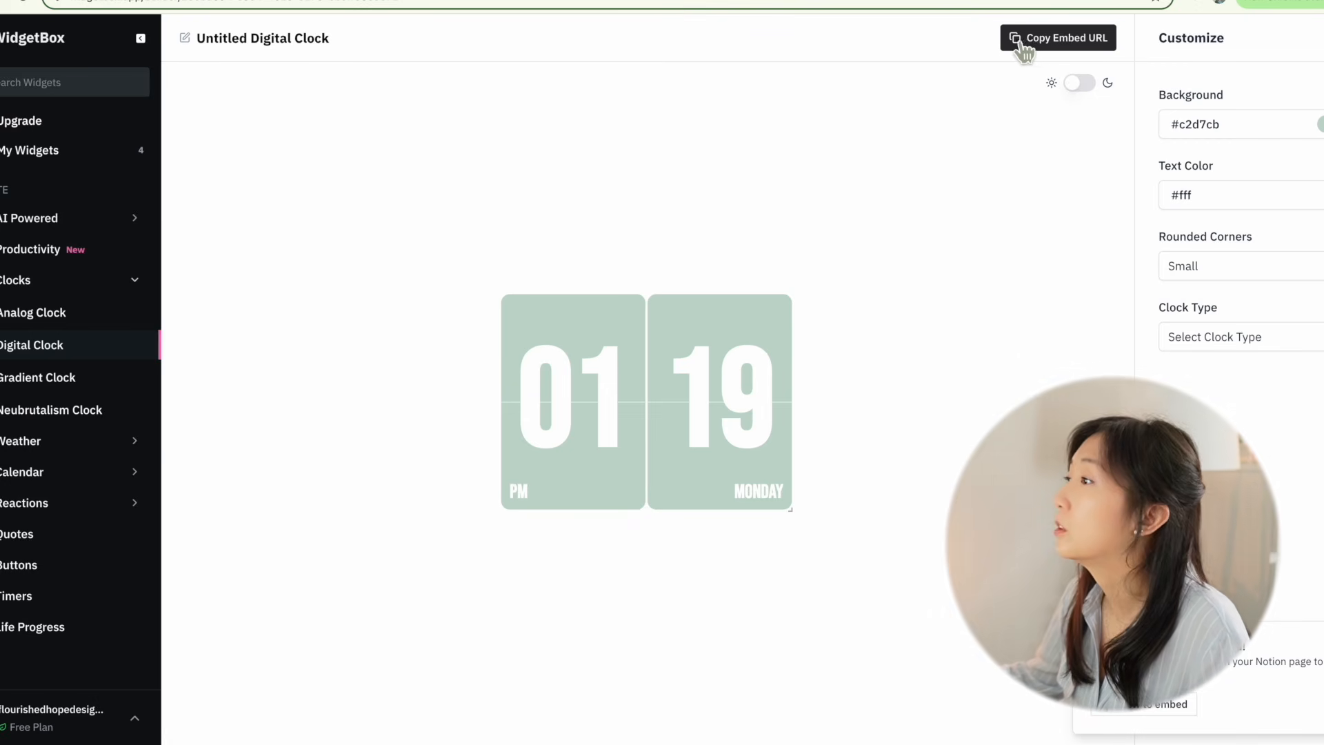
# Switch to the Notion journaling template and insert the digital clock's copied URL as an embed below the Someday table.
pyautogui.click(131, 0)
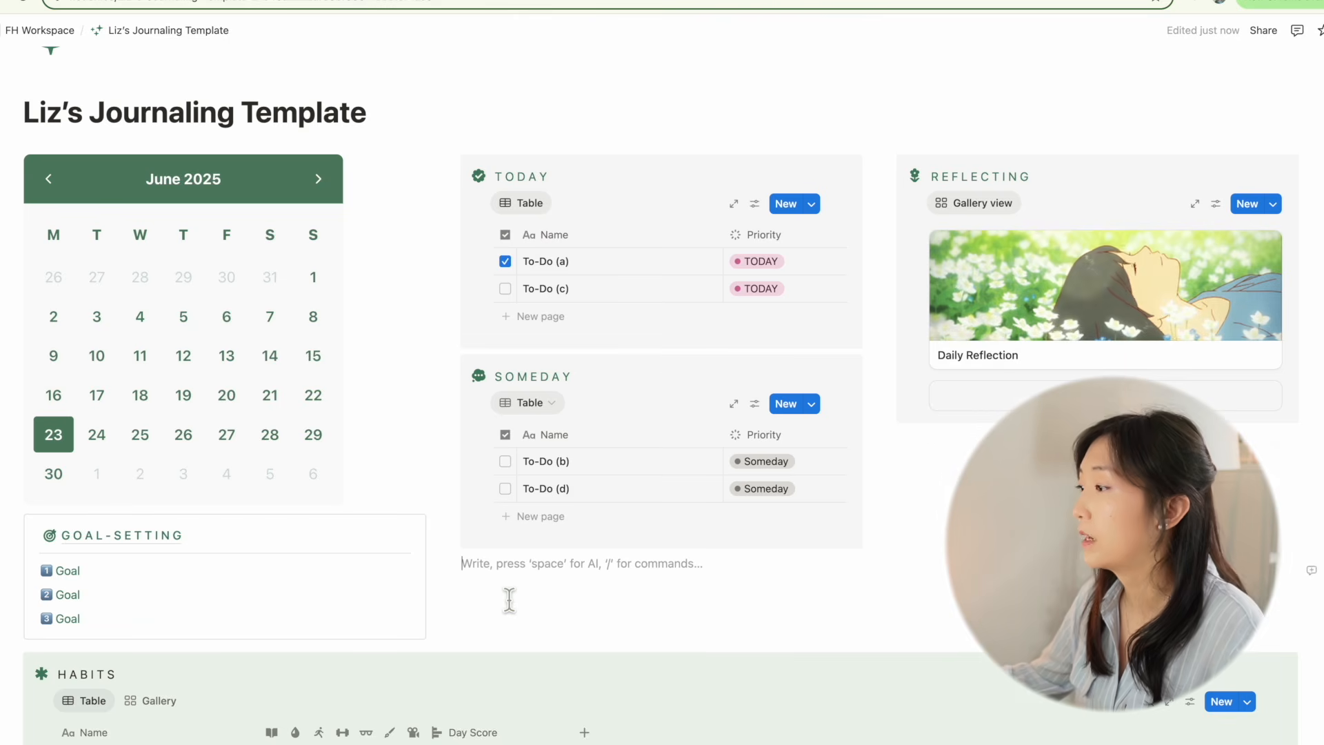
pyautogui.press('super+v')
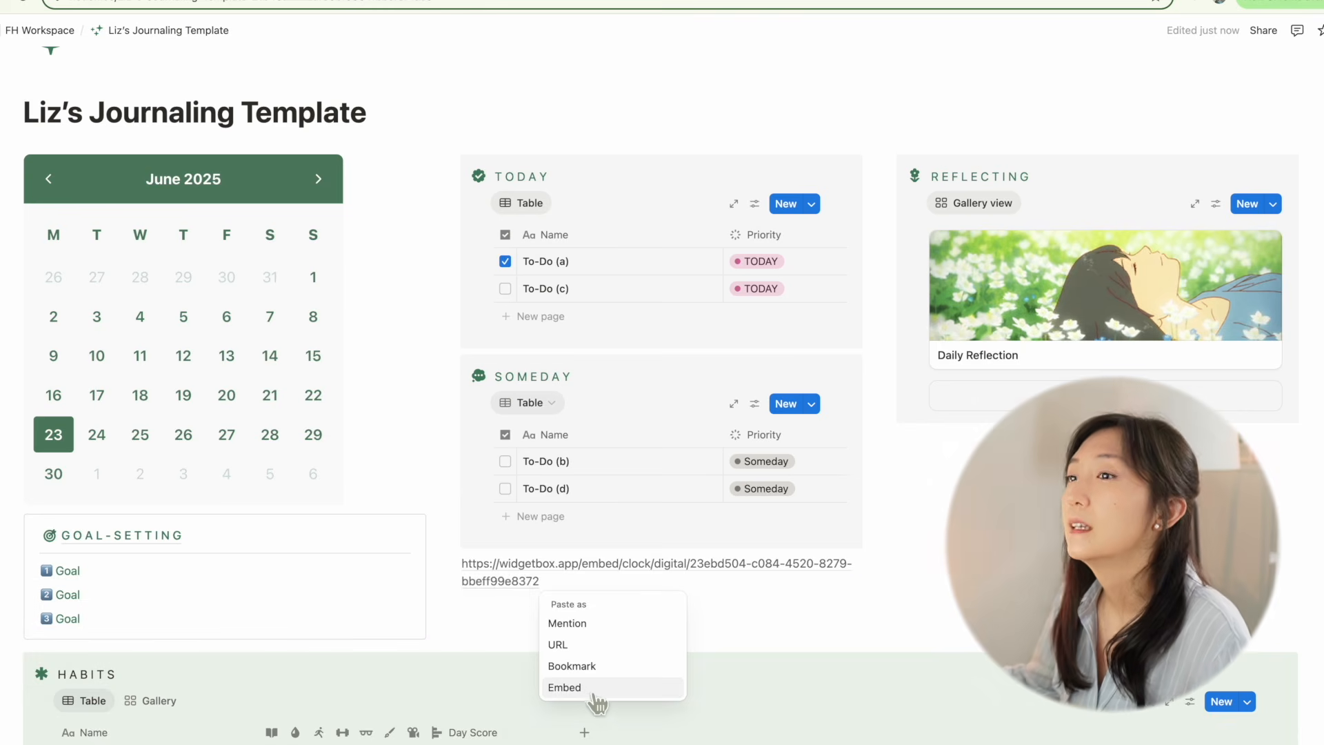
pyautogui.click(590, 689)
pyautogui.scroll(-3, 757, 563)
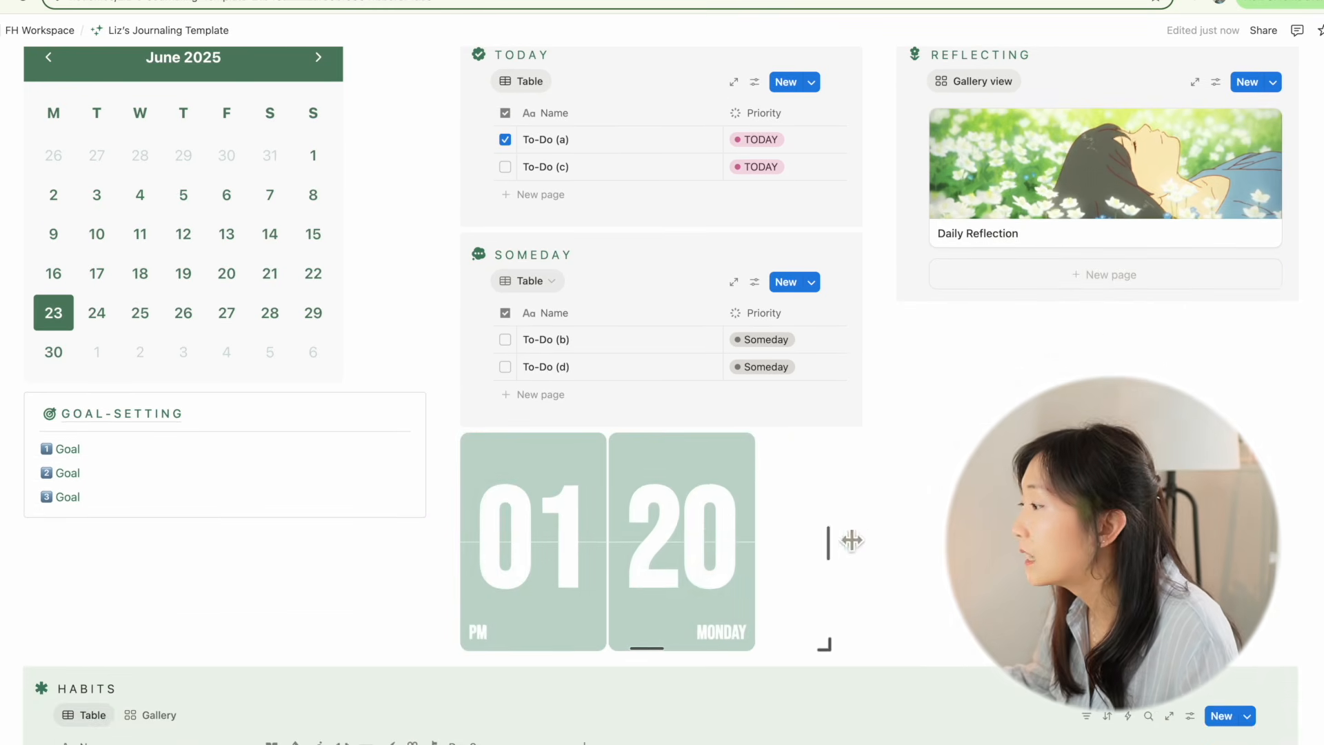
# Adjust the height of the clock embed and move it to the top of the calendar column.
pyautogui.scroll(-2, 793, 551)
pyautogui.moveTo(667, 578); pyautogui.dragTo(674, 651)
pyautogui.scroll(3, 693, 520)
pyautogui.moveTo(447, 496); pyautogui.dragTo(92, 177)
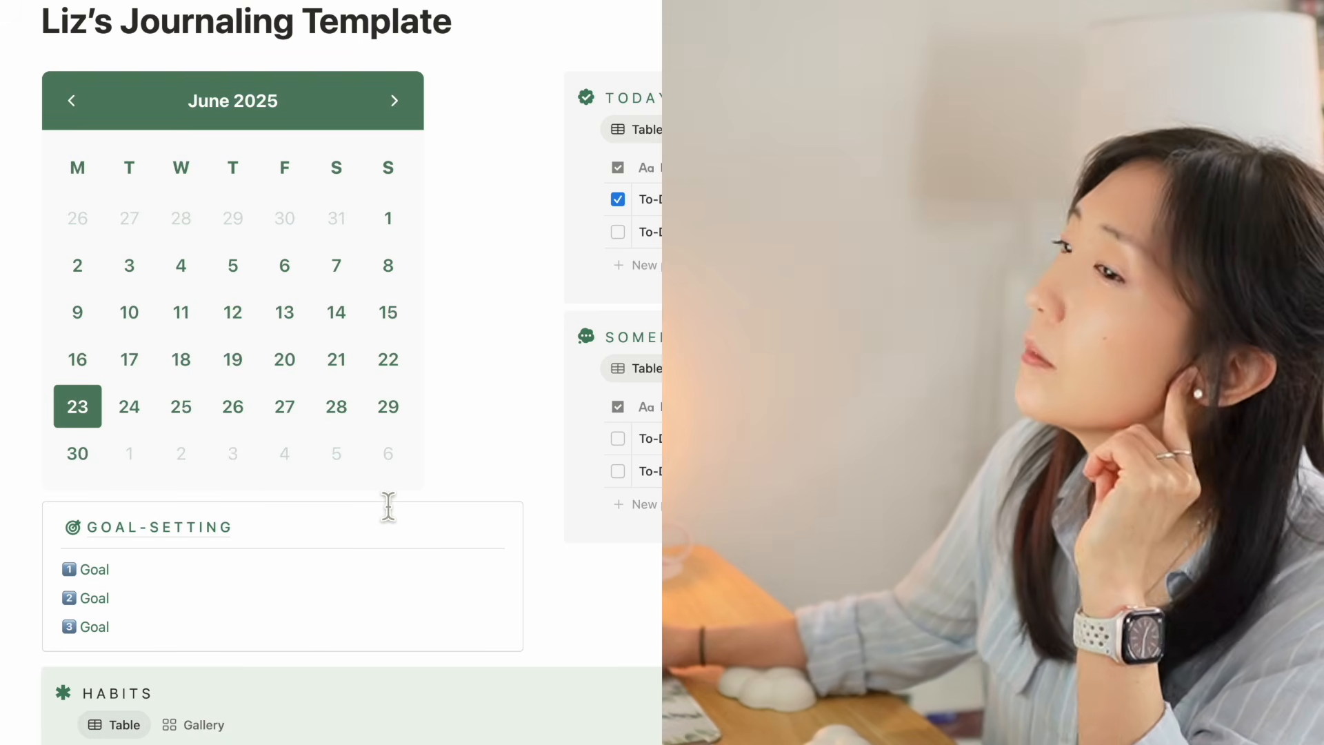
# Replace the first placeholder in the Goal-Setting box with "Make A5 Binder Available".
pyautogui.scroll(-1, 121, 531)
pyautogui.click(121, 531)
pyautogui.press('BackSpace')
pyautogui.press('BackSpace')
pyautogui.press('BackSpace')
pyautogui.press('BackSpace')
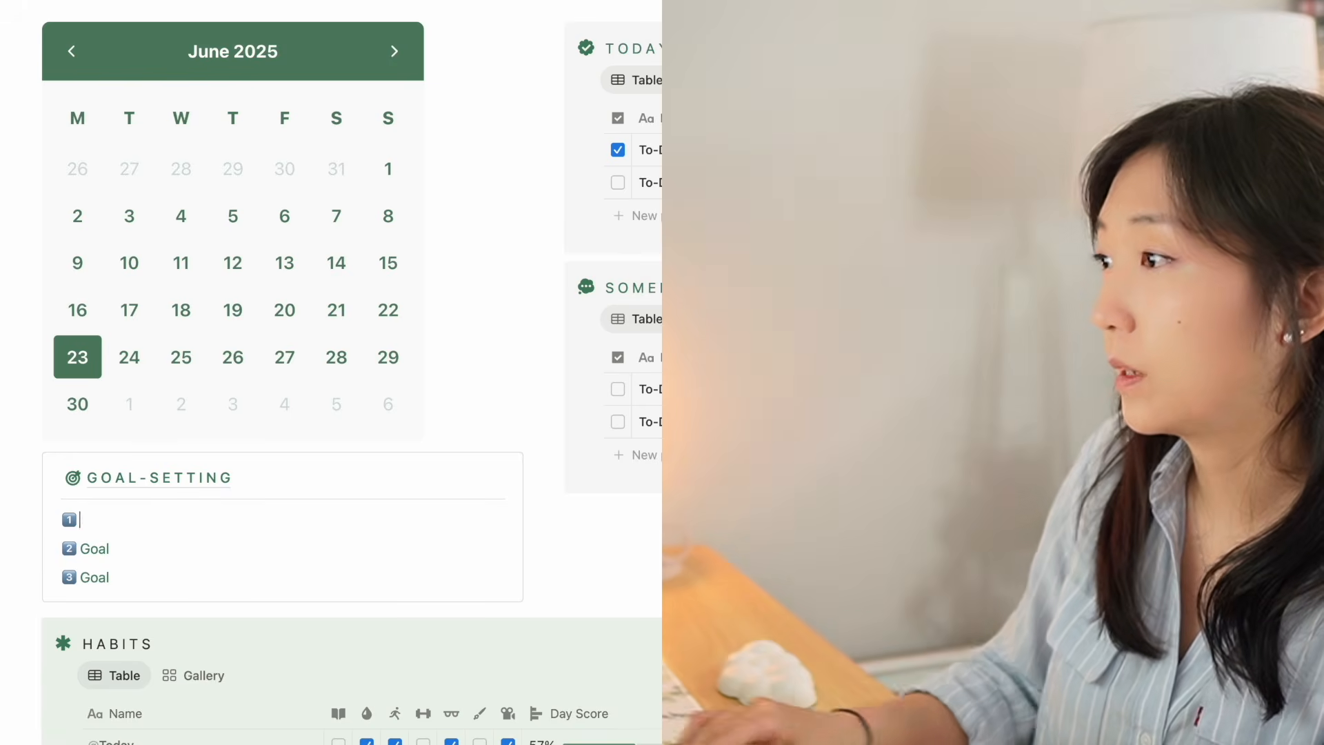
pyautogui.write('Mak')
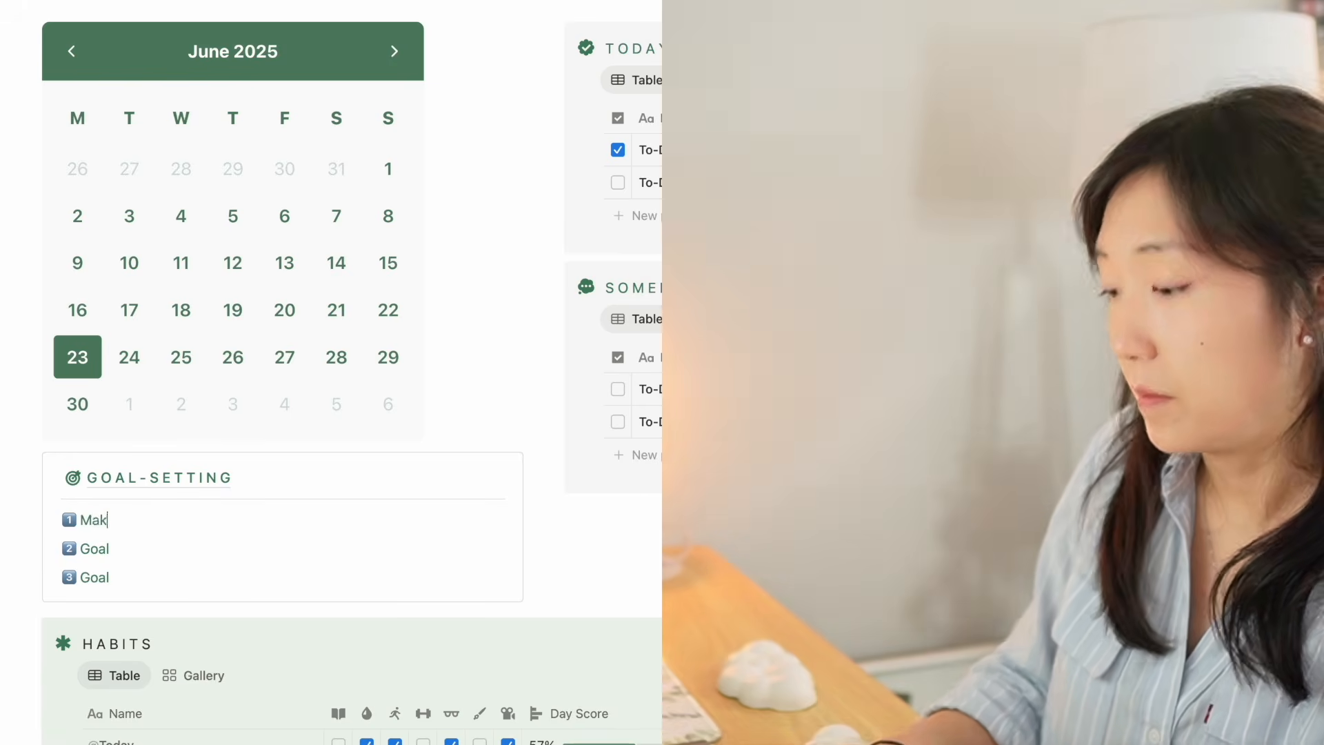
pyautogui.write('e A5 Binder Available')
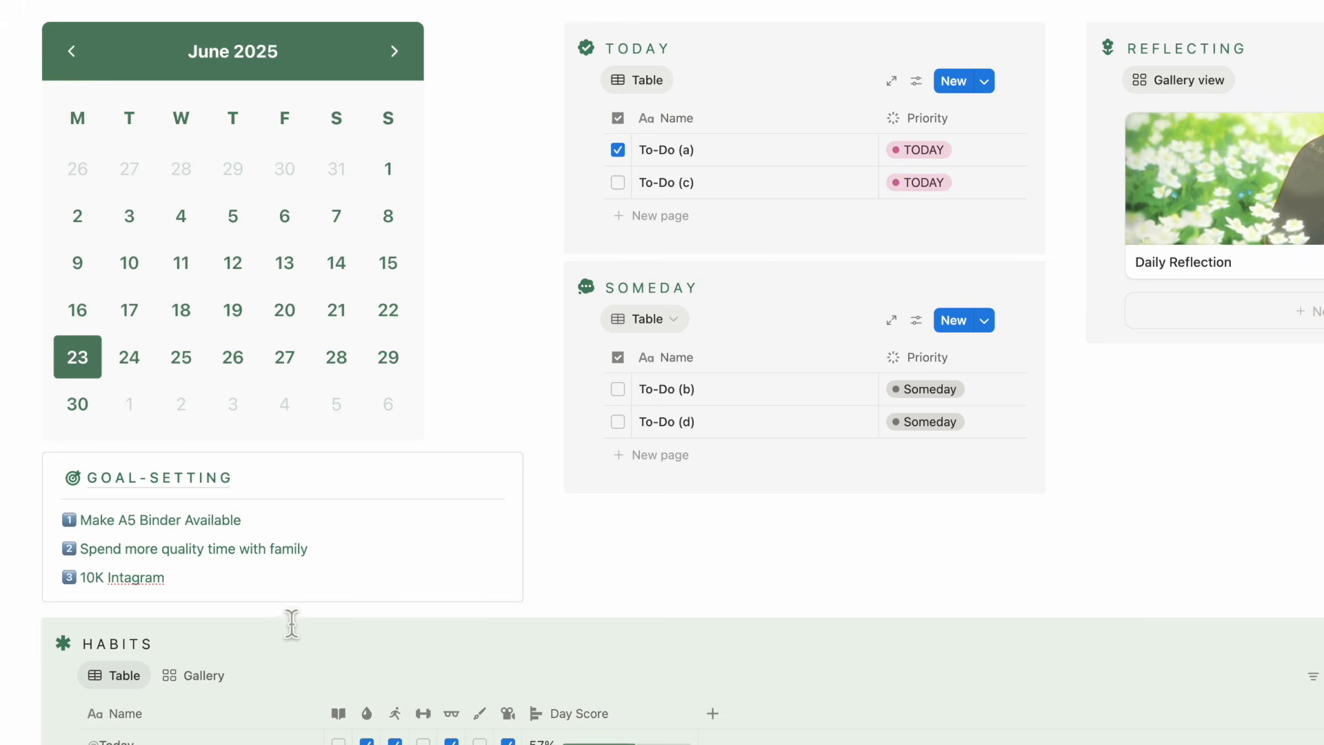
# Open the Goal-Setting page and replace July's deadline placeholder in the Future Log with "Make A5 Binder Available".
pyautogui.click(192, 493)
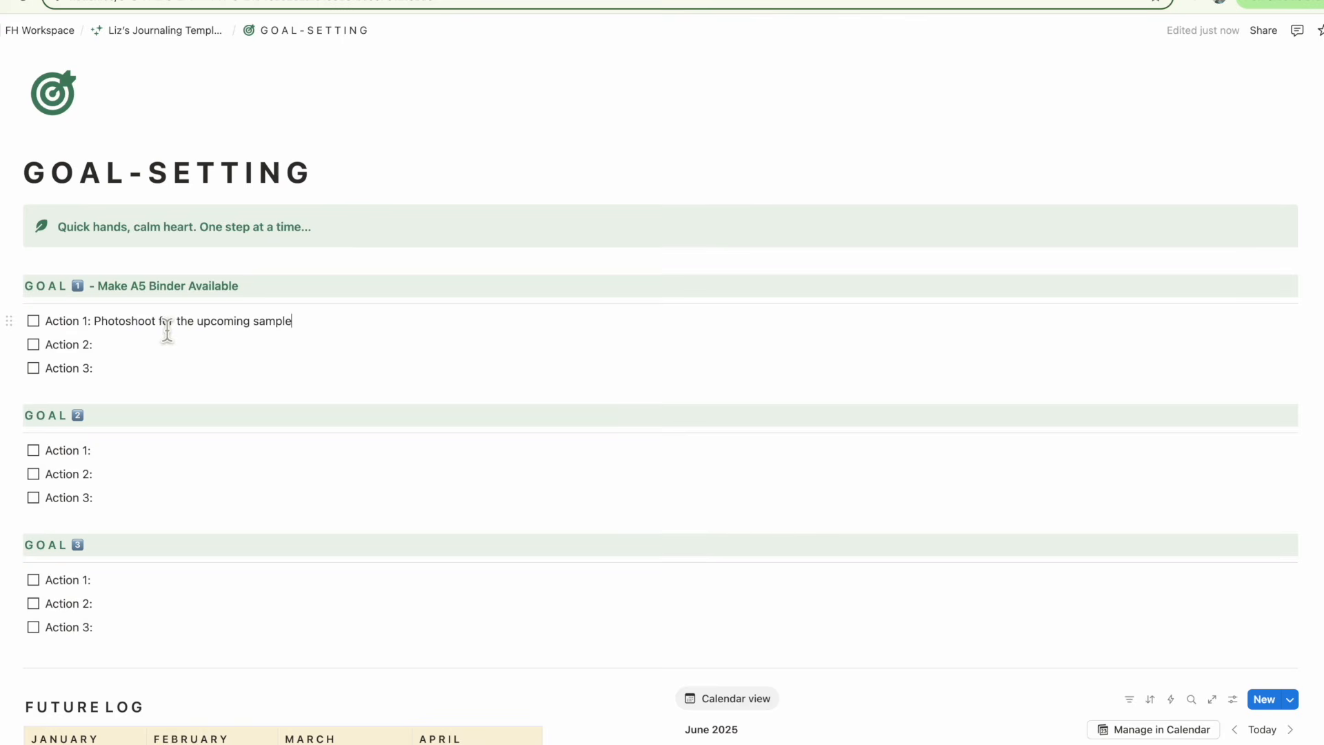
pyautogui.scroll(-5, 167, 331)
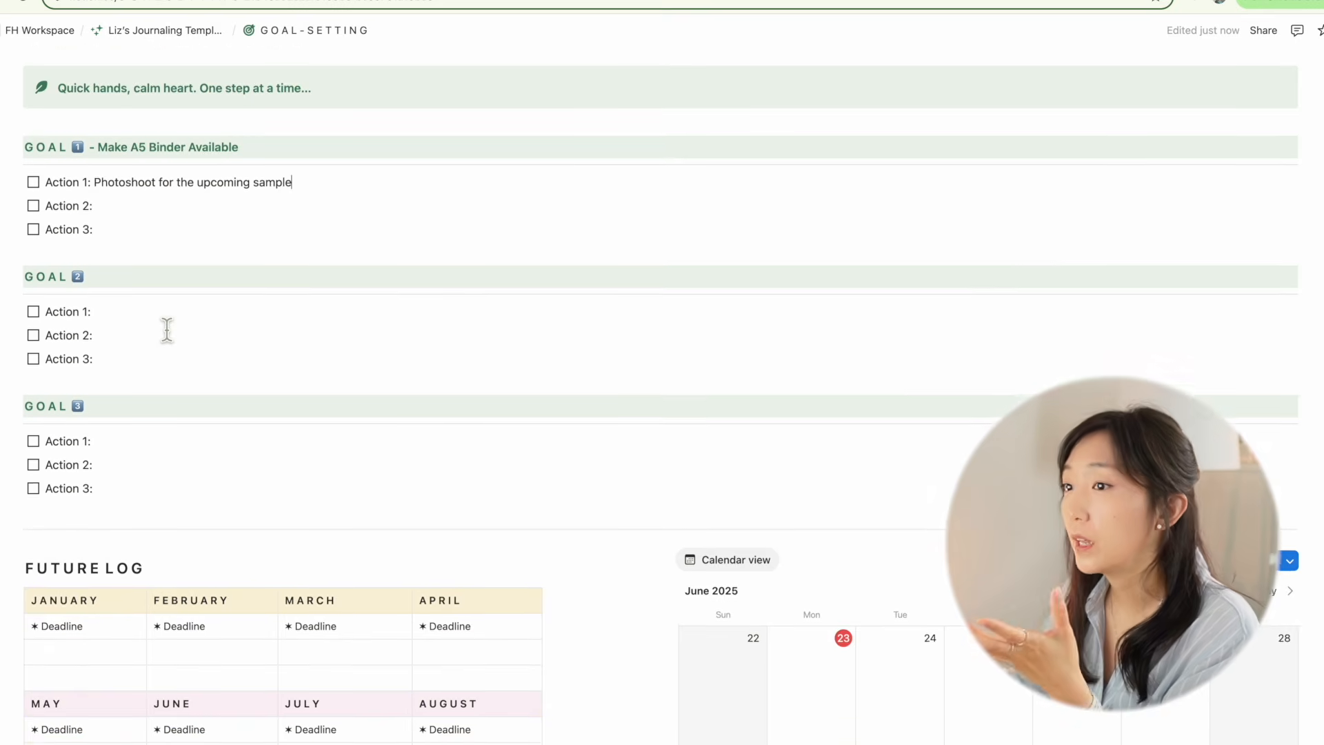
pyautogui.scroll(-7, 167, 331)
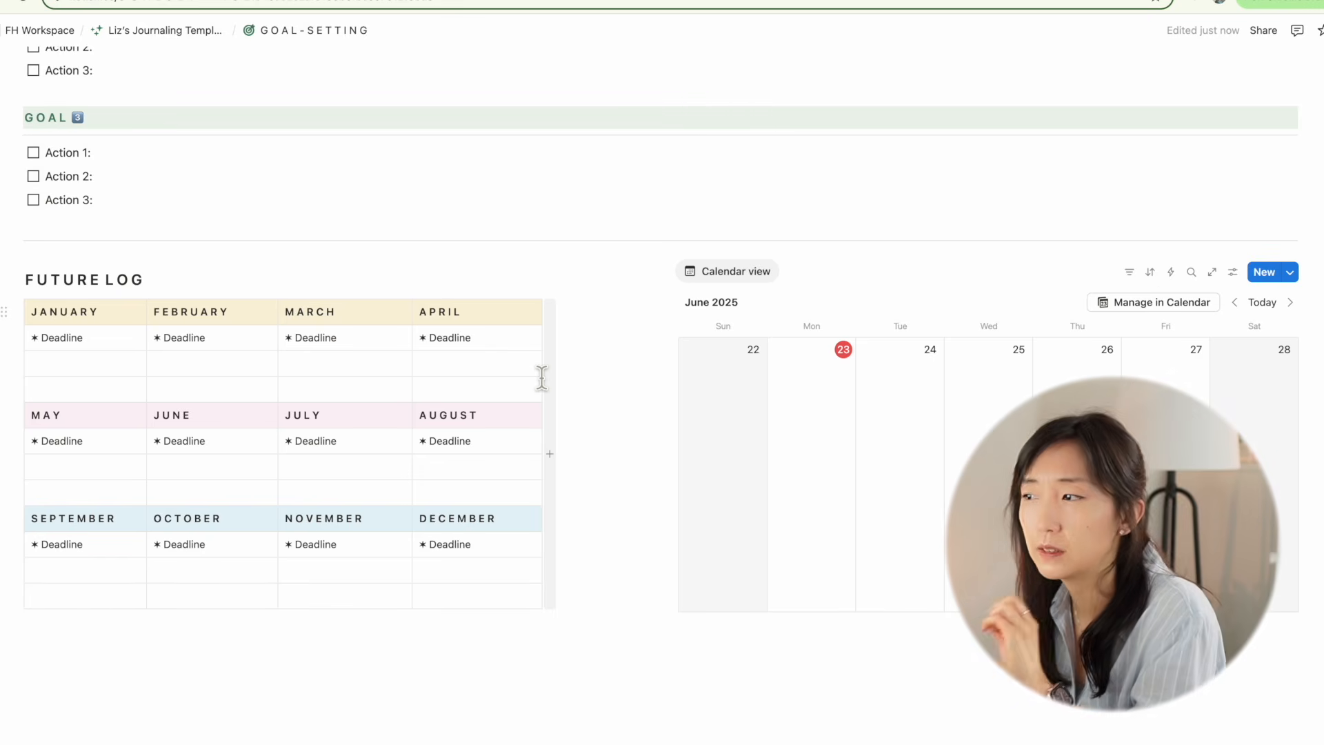
pyautogui.moveTo(345, 456); pyautogui.dragTo(302, 456)
pyautogui.write('Make')
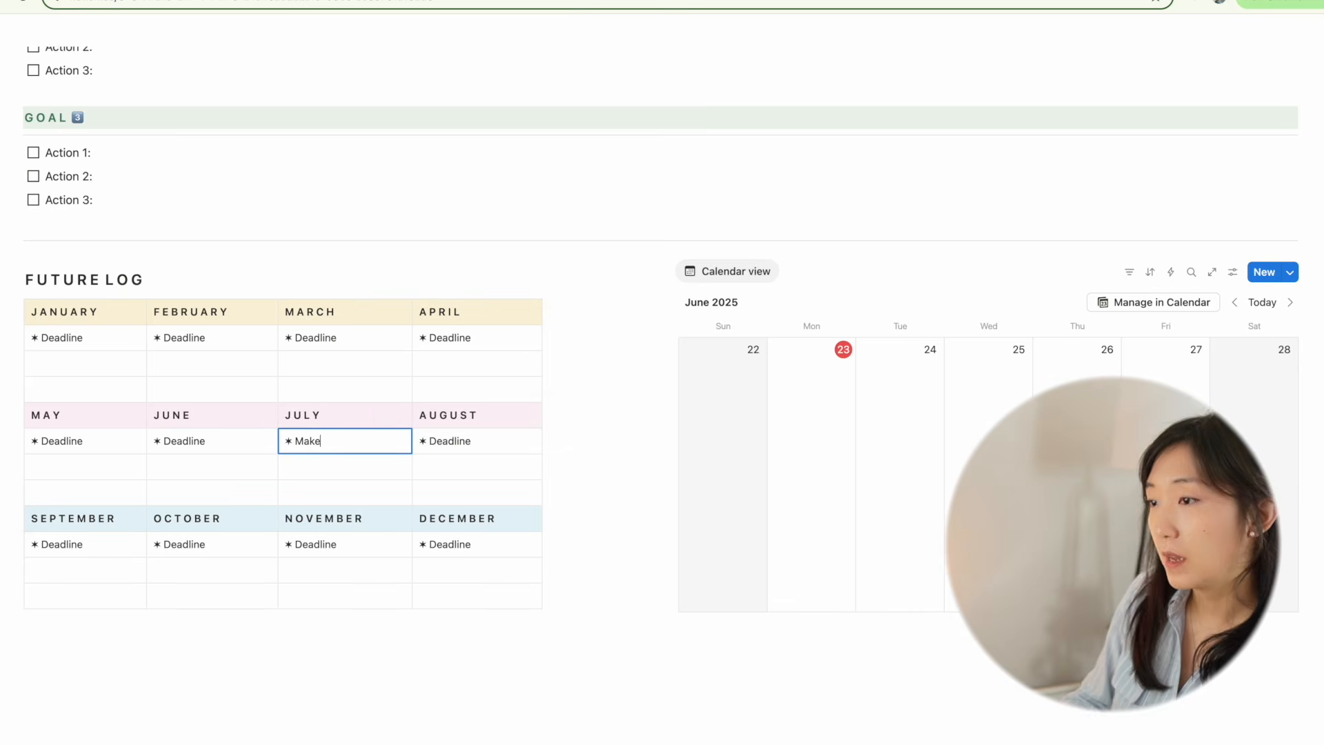
pyautogui.write(' A5 Binder')
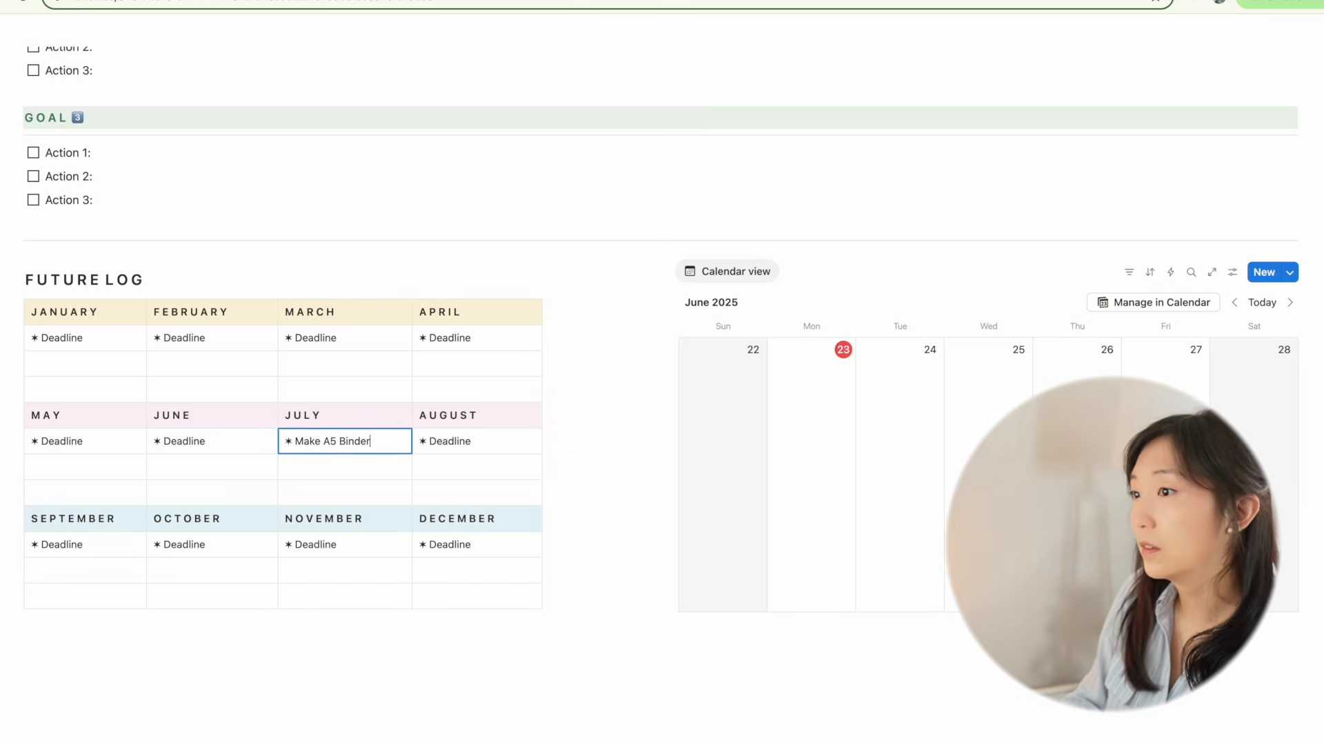
pyautogui.write(' Available')
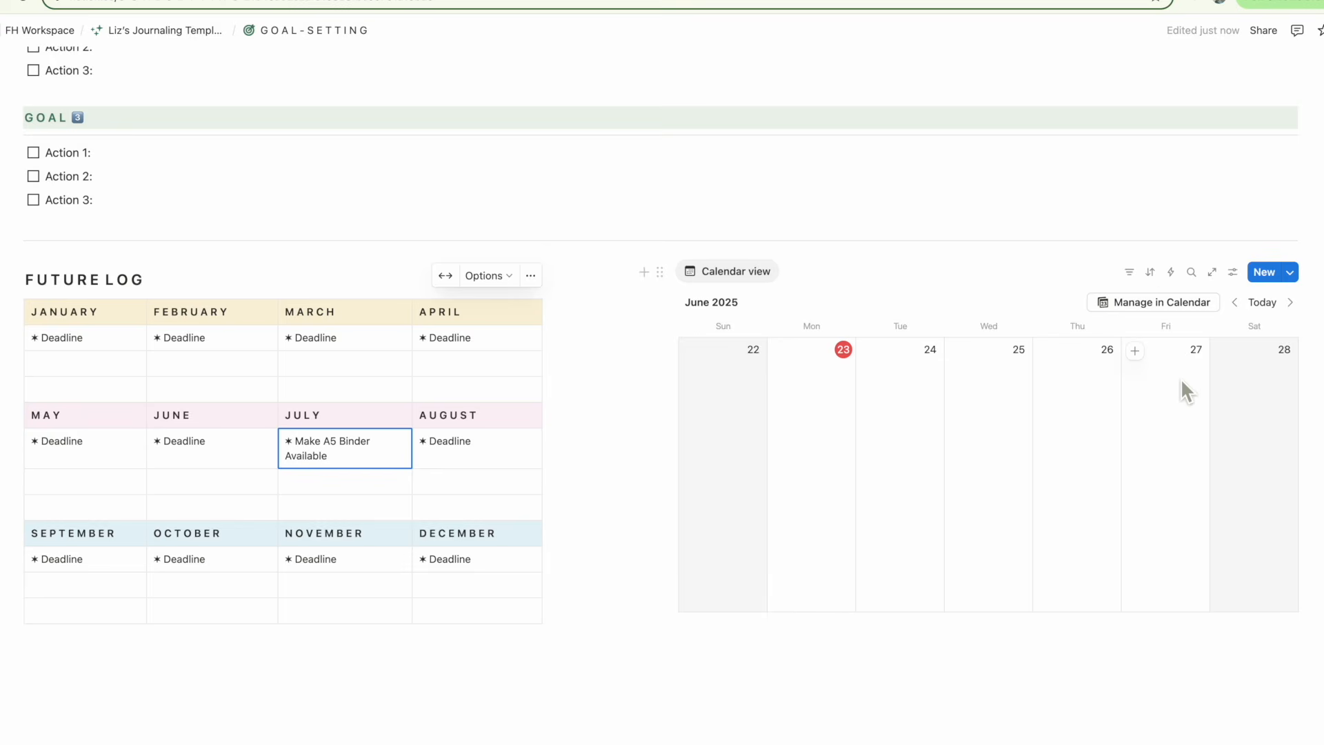
# Add a "Photoshoot" entry on June 23 in the calendar view and move it to June 24.
pyautogui.write('P')
pyautogui.write('hotosho')
pyautogui.write('ot')
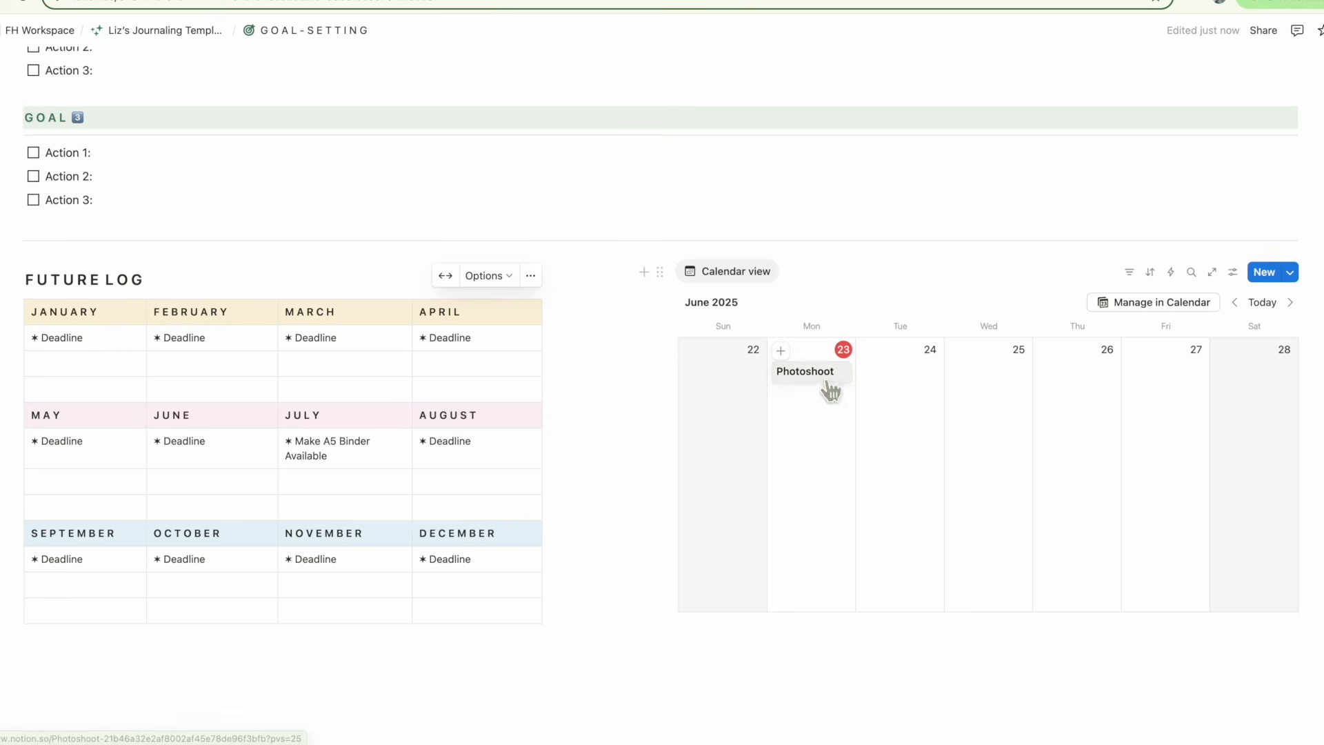
pyautogui.moveTo(827, 380); pyautogui.dragTo(916, 397)
# Try deleting the Calendar database beside the Future Log and undo the deletion.
pyautogui.click(659, 275)
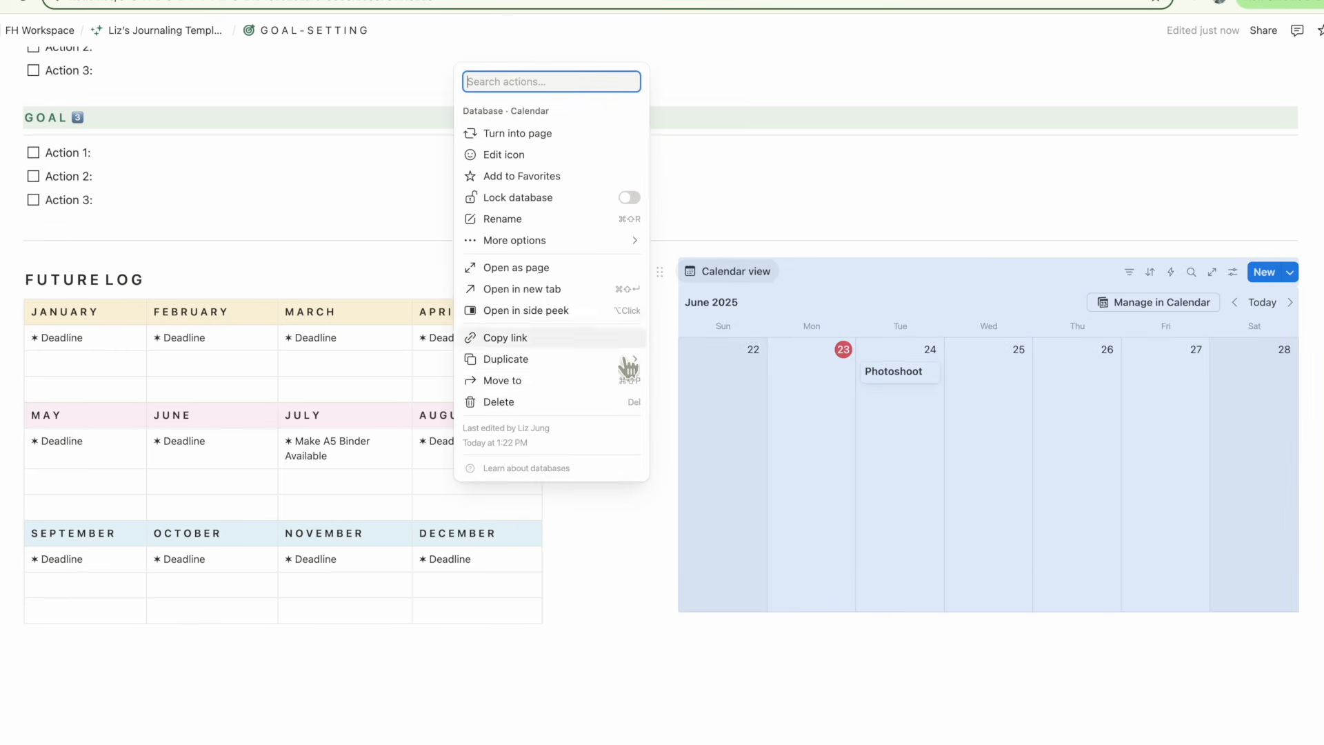
pyautogui.click(596, 403)
pyautogui.press('super+z')
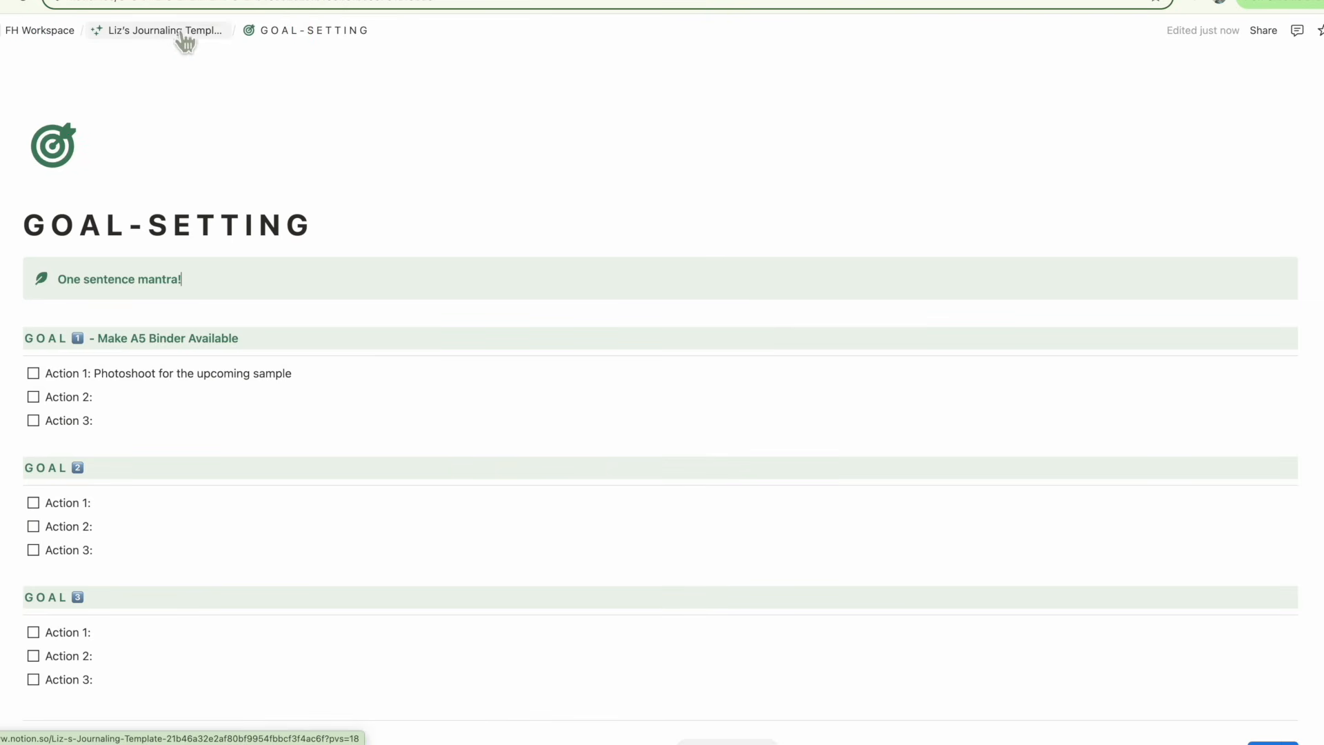
# Return from the Goal-Setting page to the main journaling template page and show the Today and Someday tables.
pyautogui.click(205, 36)
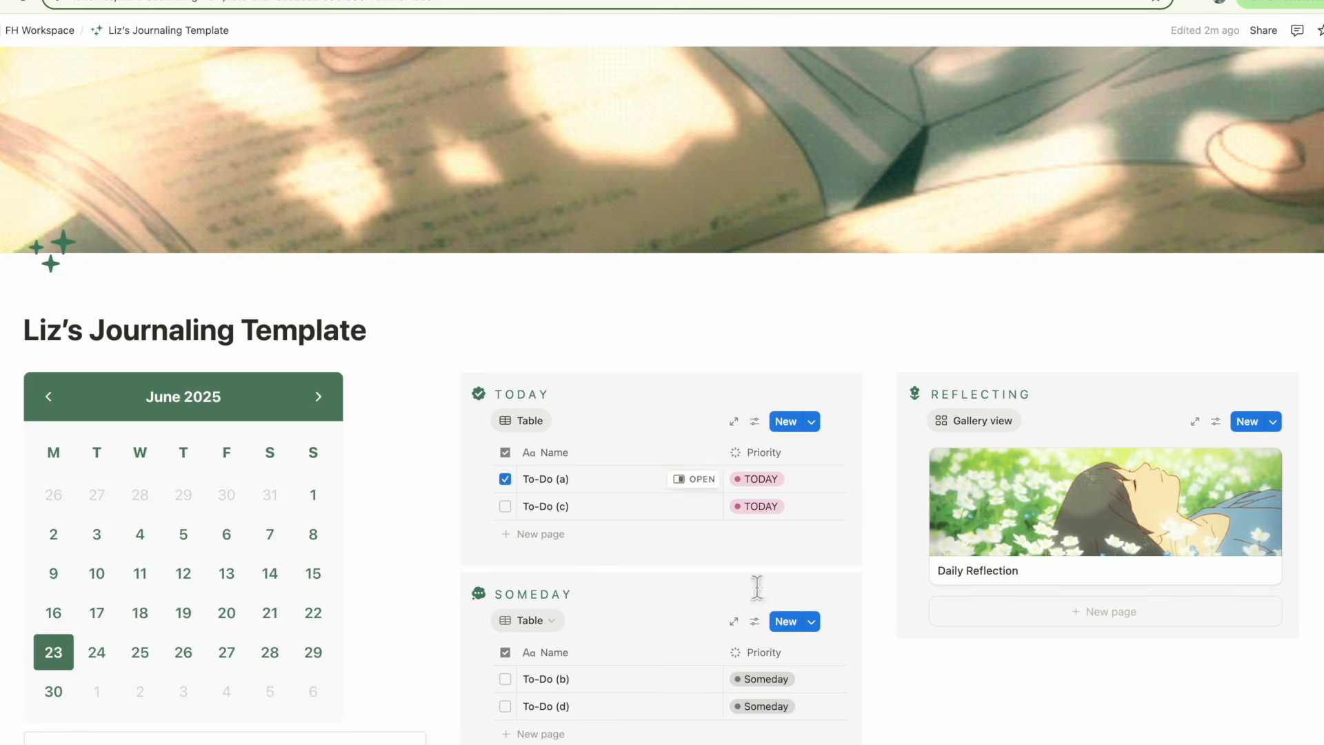
pyautogui.scroll(-1, 767, 467)
pyautogui.scroll(-3, 767, 467)
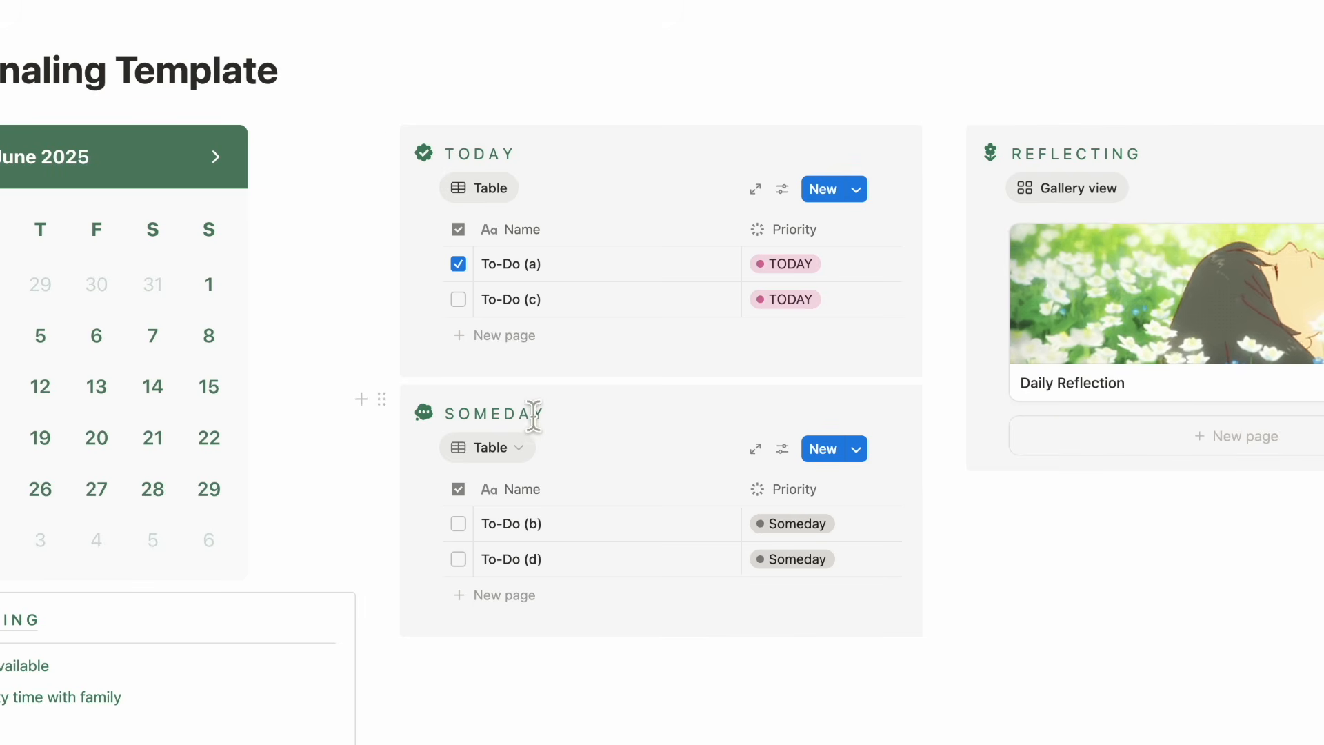
# Try deleting To-Do (c) from the Today table and undo the deletion.
pyautogui.click(458, 298)
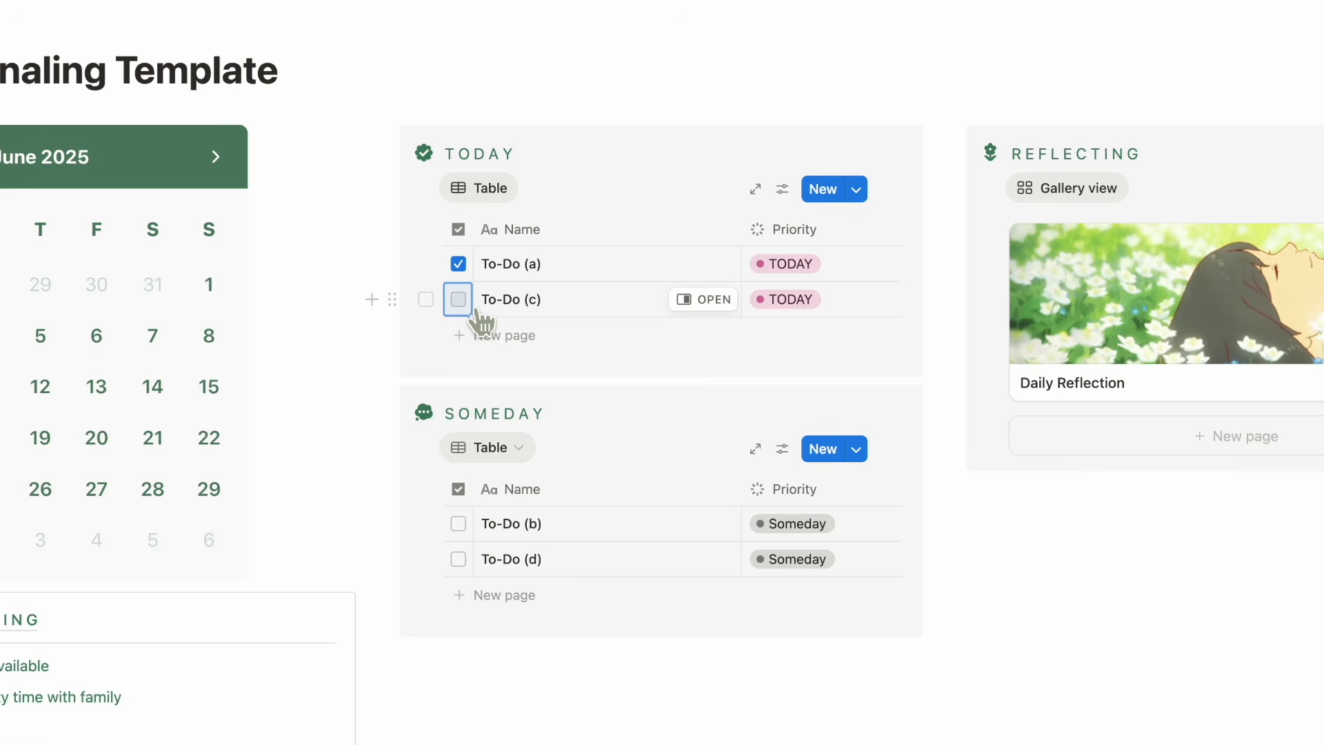
pyautogui.scroll(-1, 481, 319)
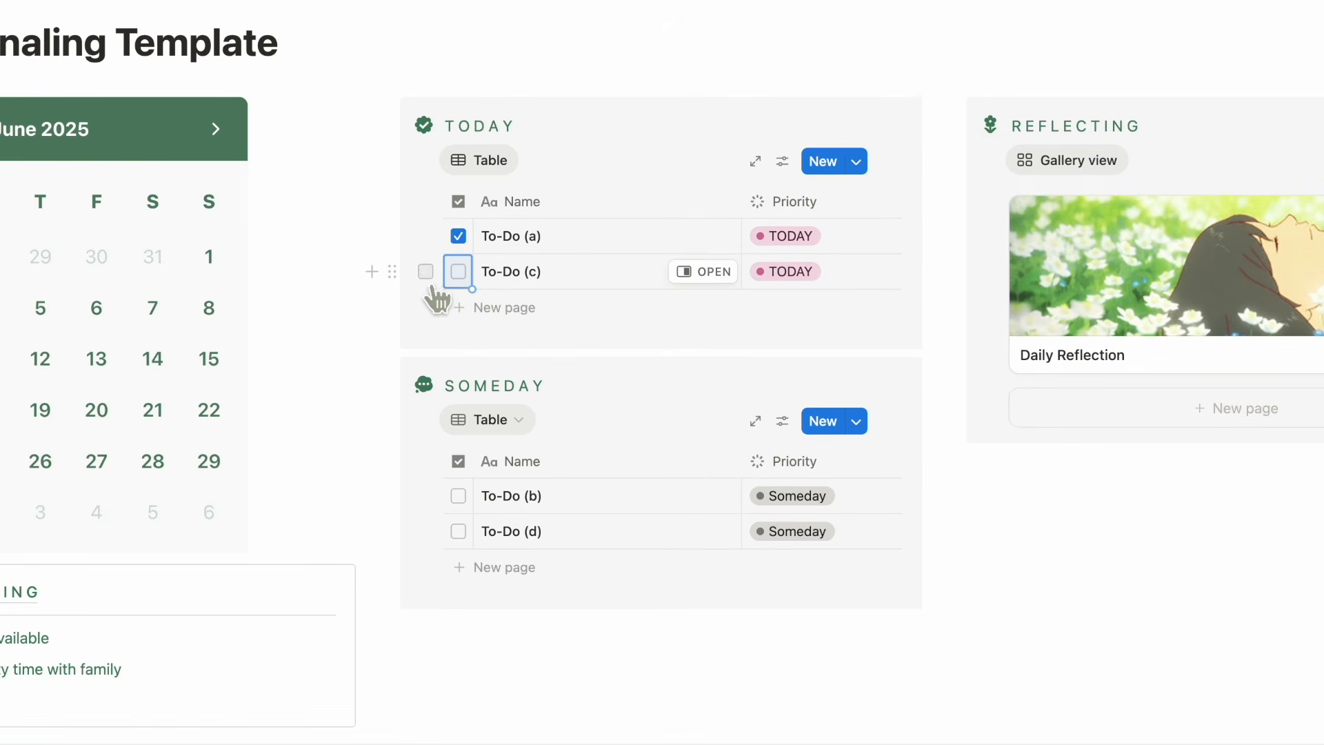
pyautogui.click(393, 272)
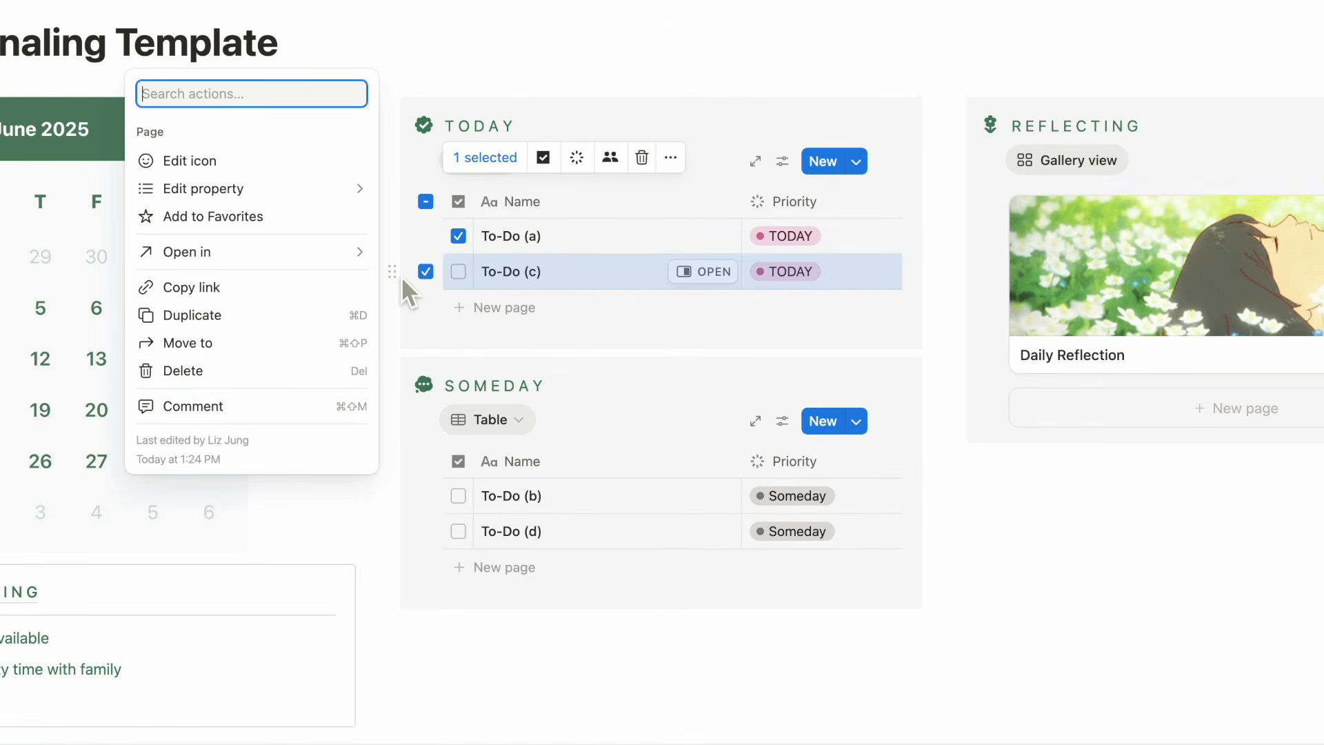
pyautogui.click(338, 396)
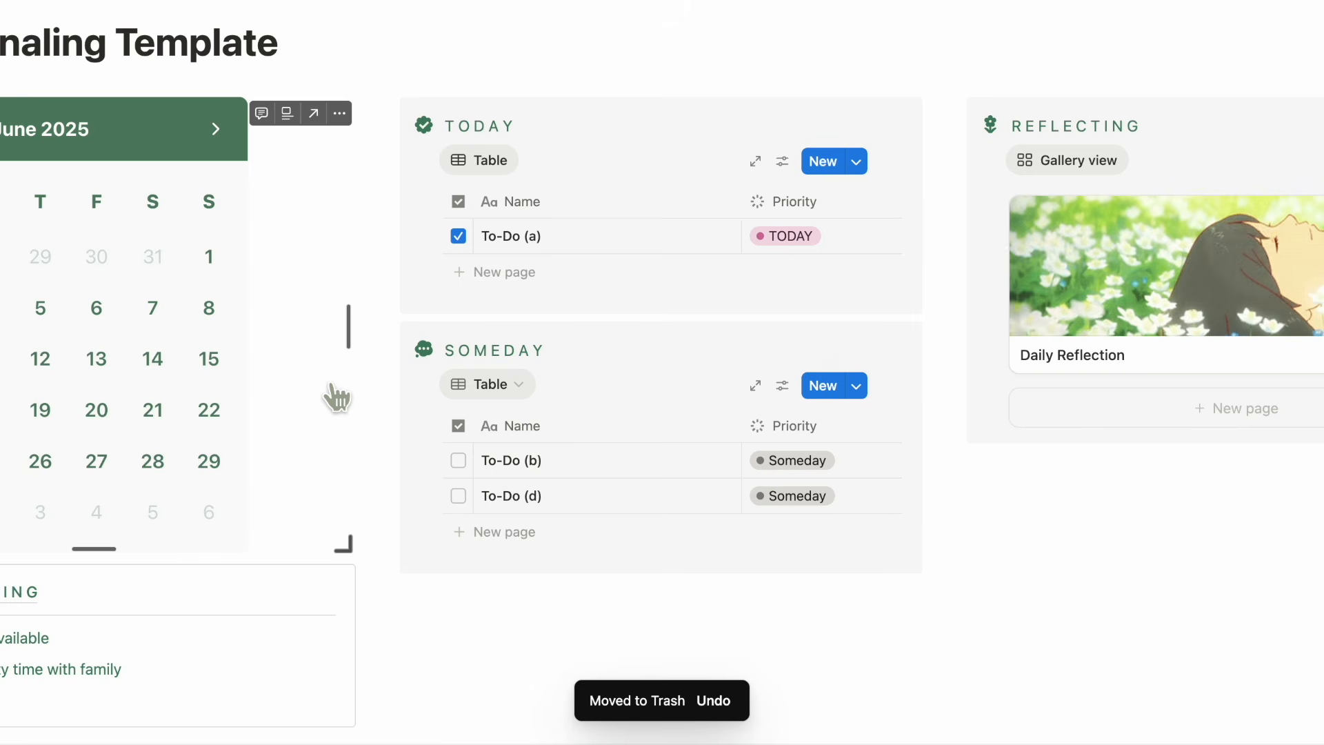
pyautogui.hotkey('ctrl', 'z')
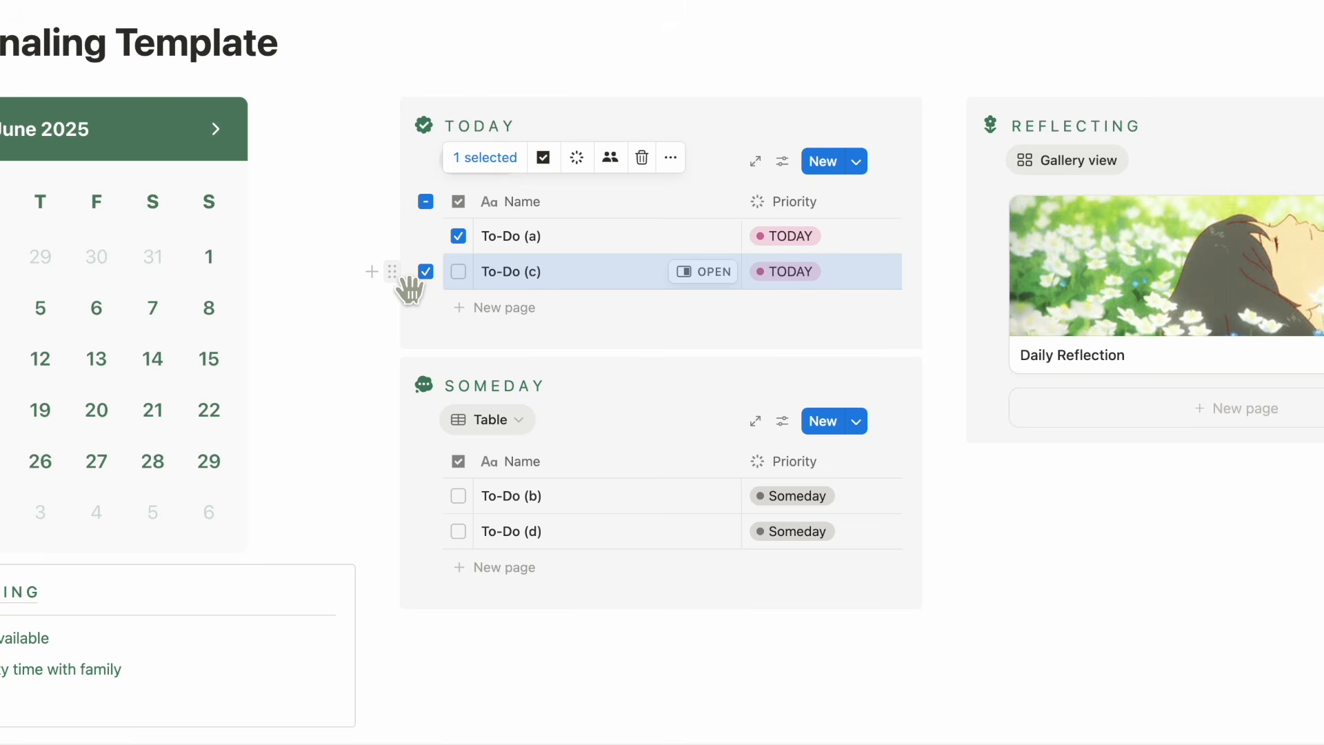
# Move To-Do (c) from the Today table into the Someday table and back to Today.
pyautogui.moveTo(409, 288); pyautogui.dragTo(459, 501)
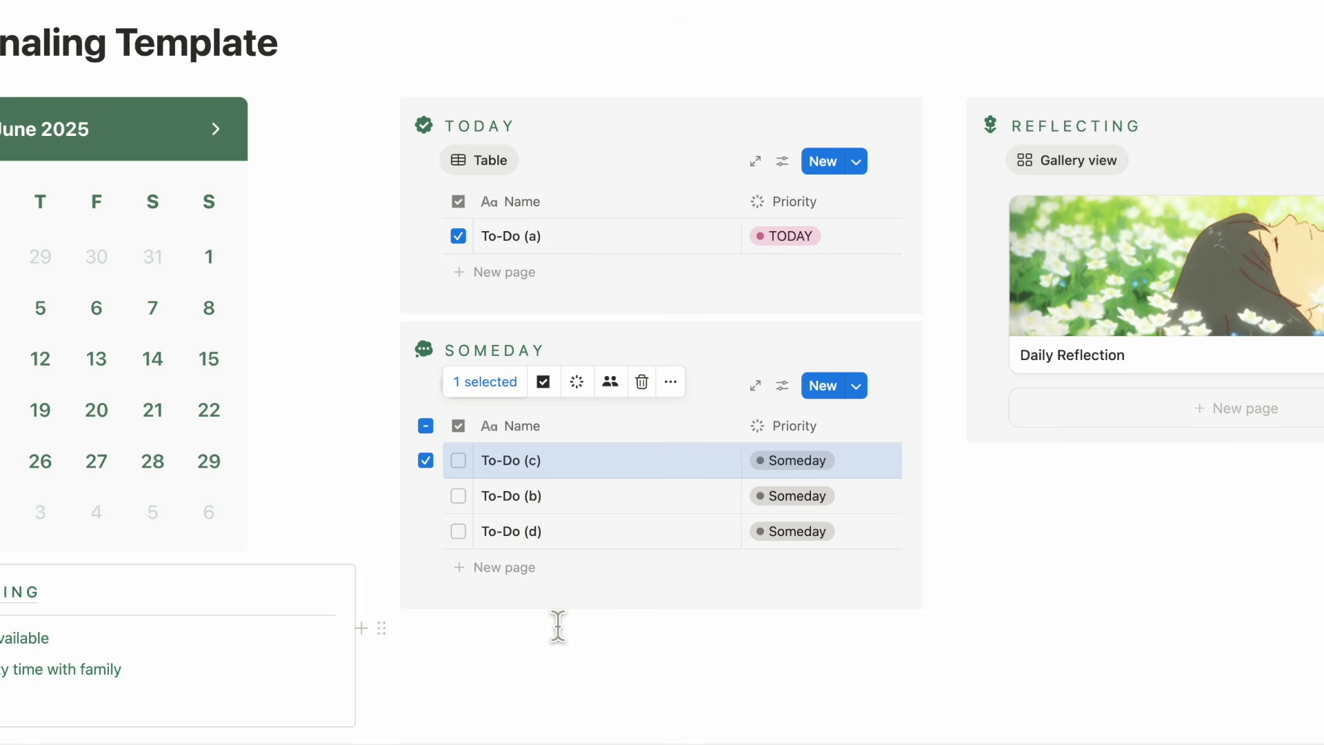
pyautogui.moveTo(386, 460); pyautogui.dragTo(431, 265)
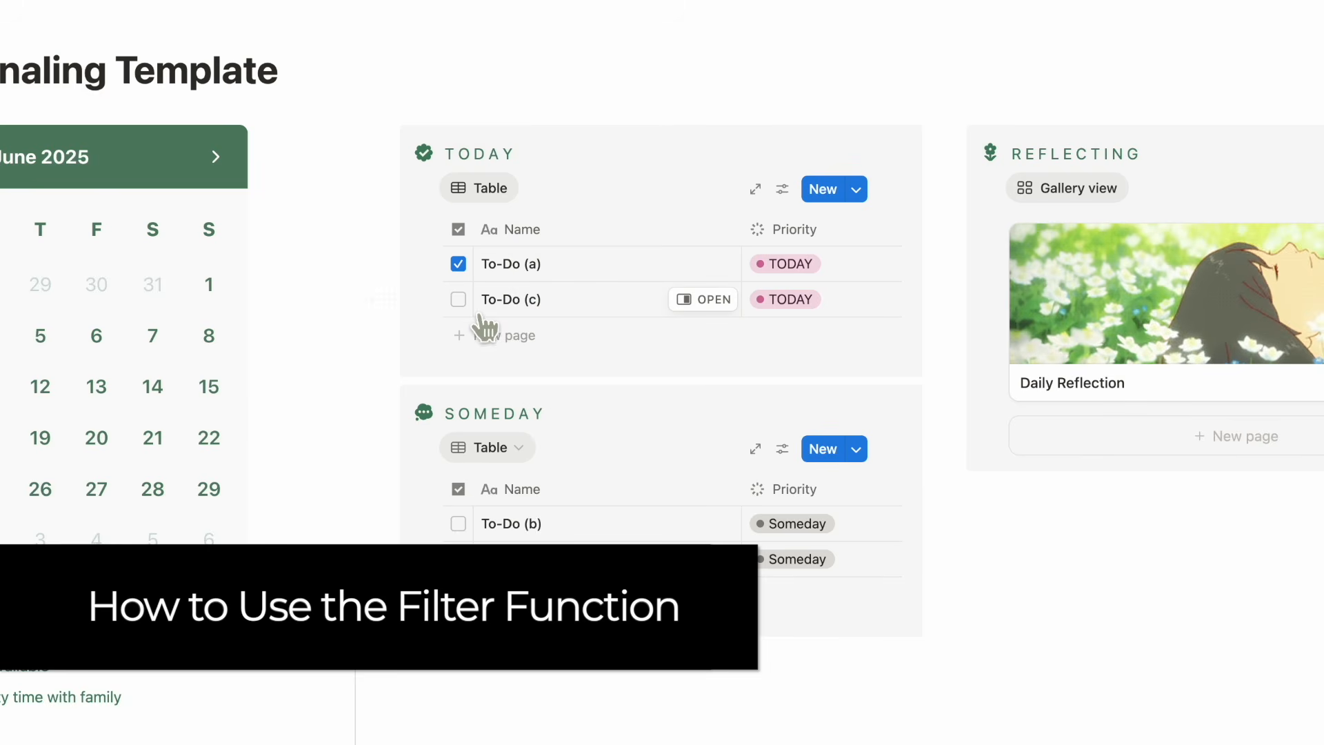
# Set the first filter rule of the Today table to Checkbox is not Checked.
pyautogui.click(457, 299)
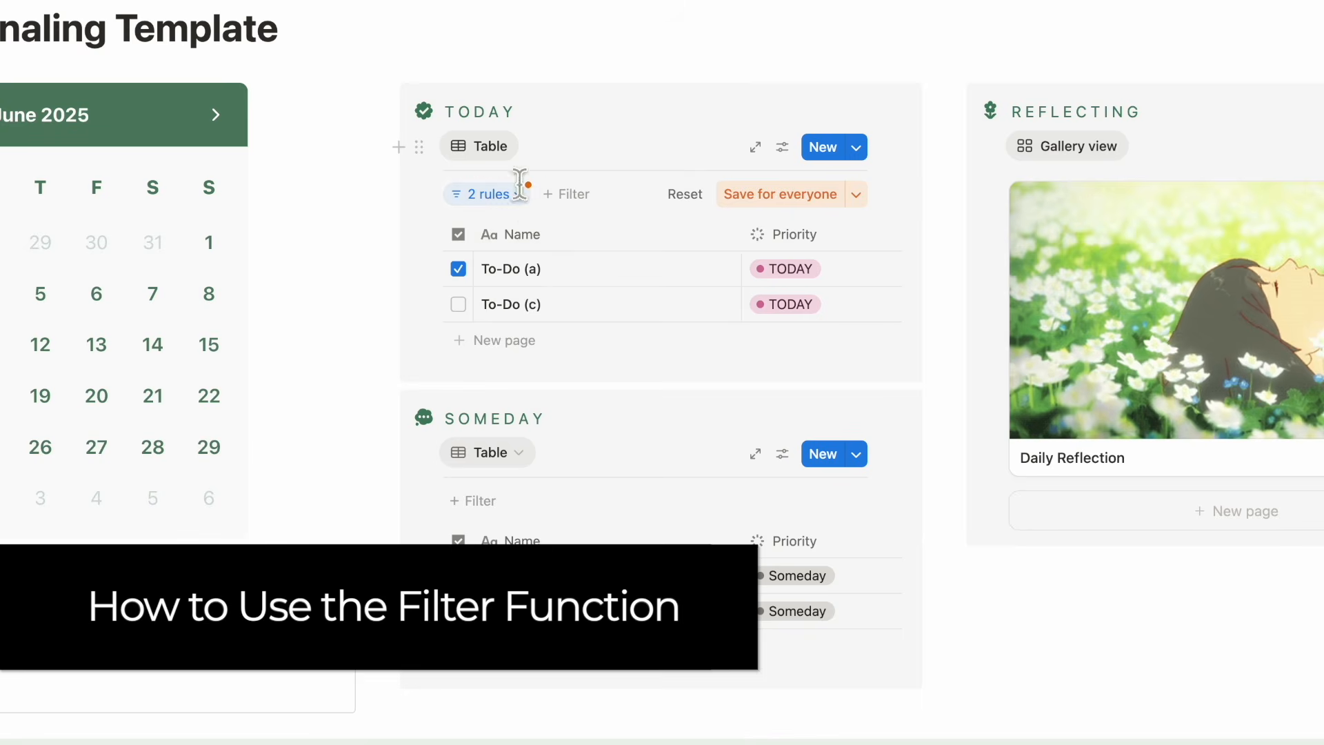
pyautogui.click(490, 200)
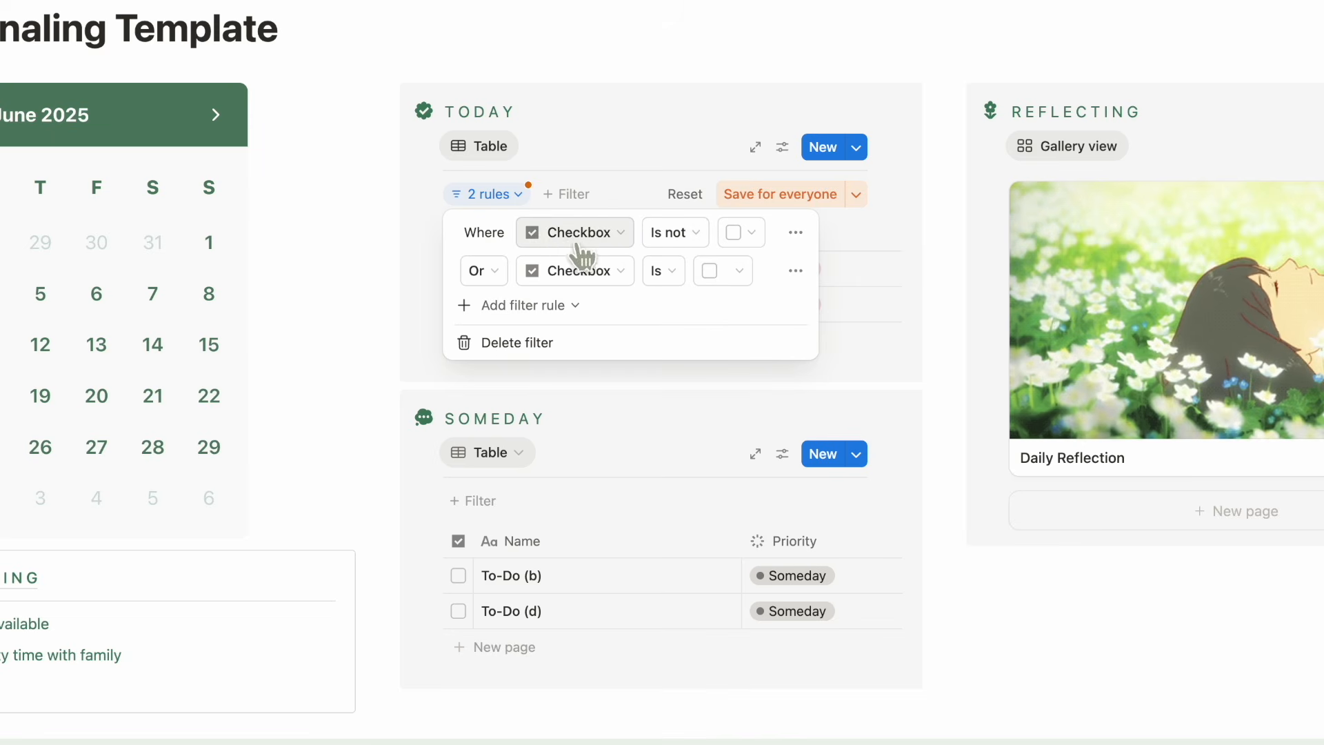
pyautogui.click(735, 234)
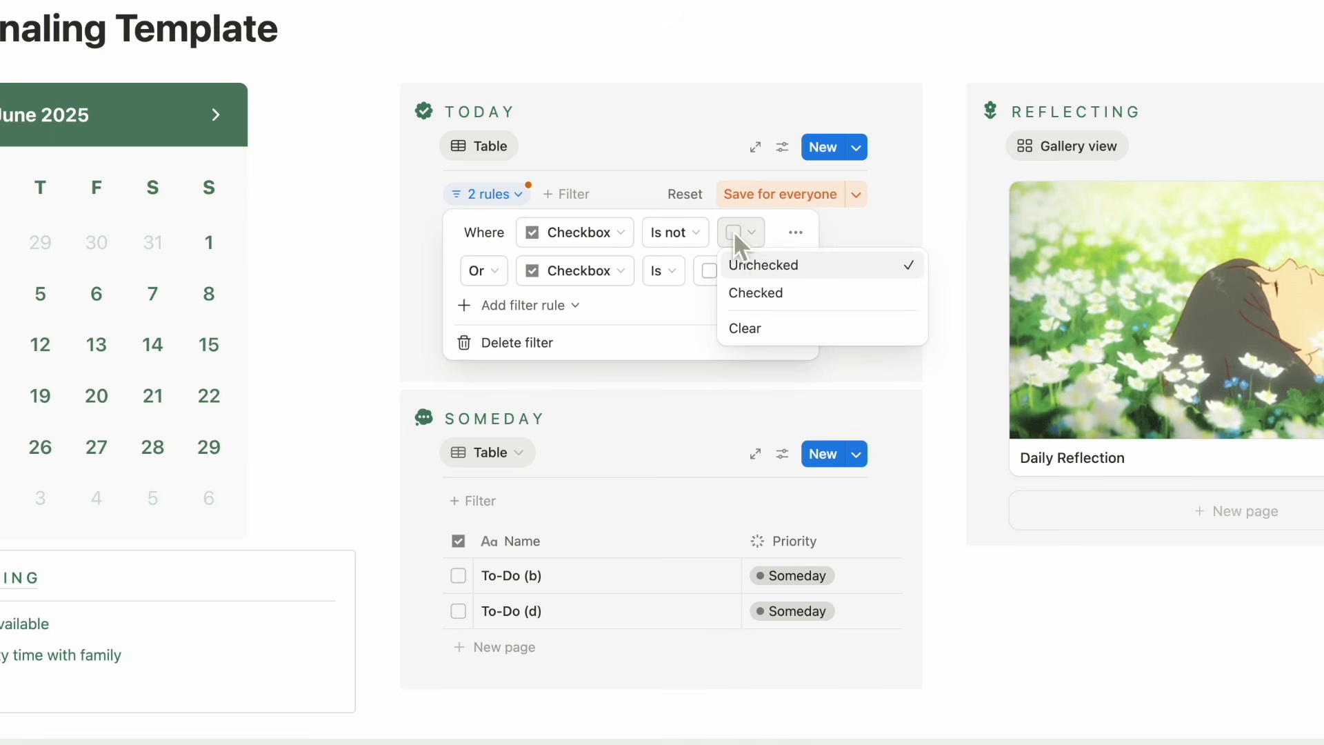
pyautogui.click(759, 294)
pyautogui.press('Escape')
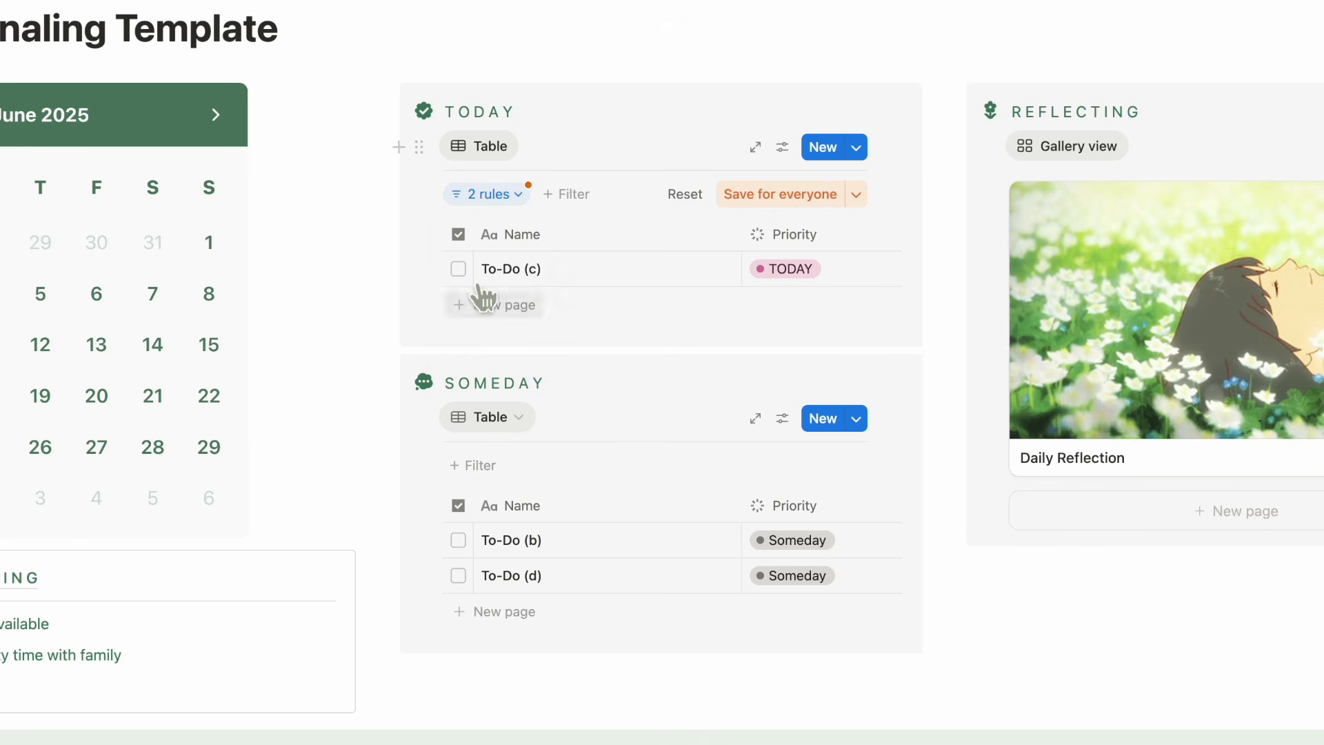
# Check off To-Do (c) in the Today table and set the first filter rule to Checkbox is not Unchecked.
pyautogui.click(458, 268)
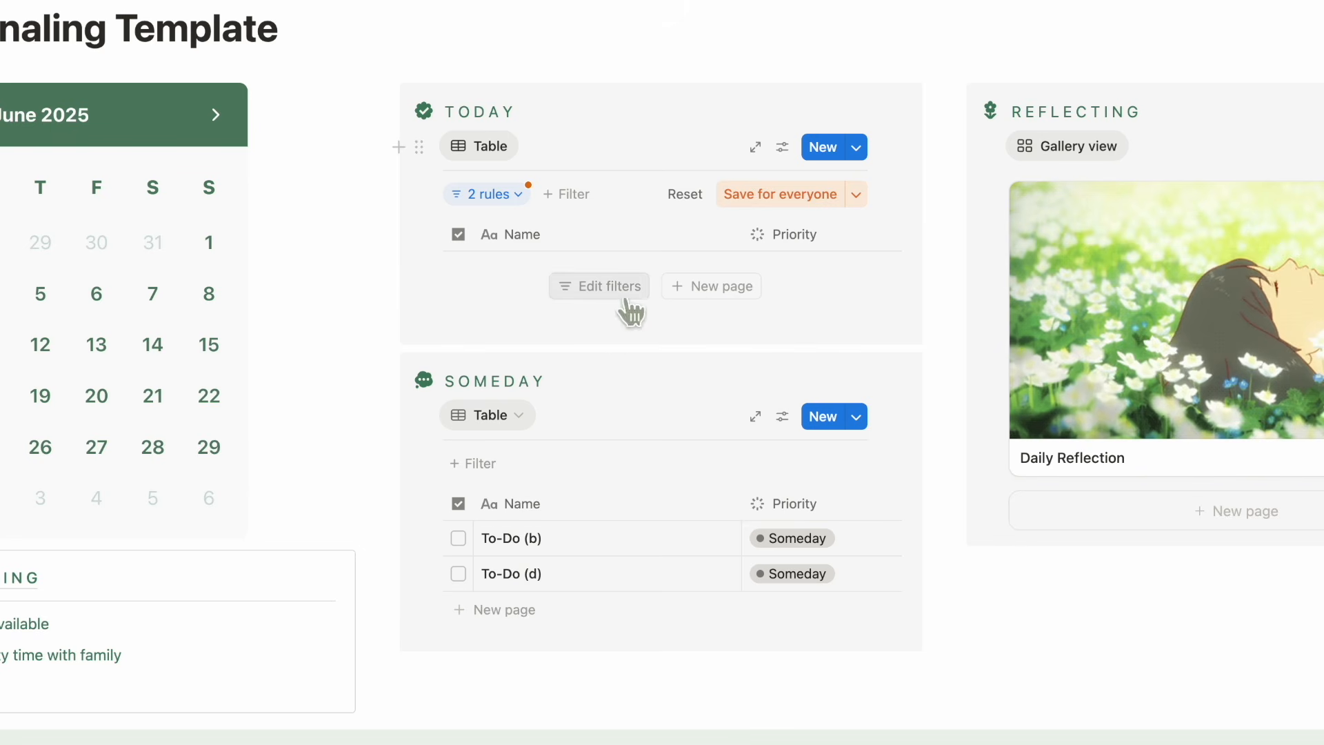
pyautogui.click(511, 197)
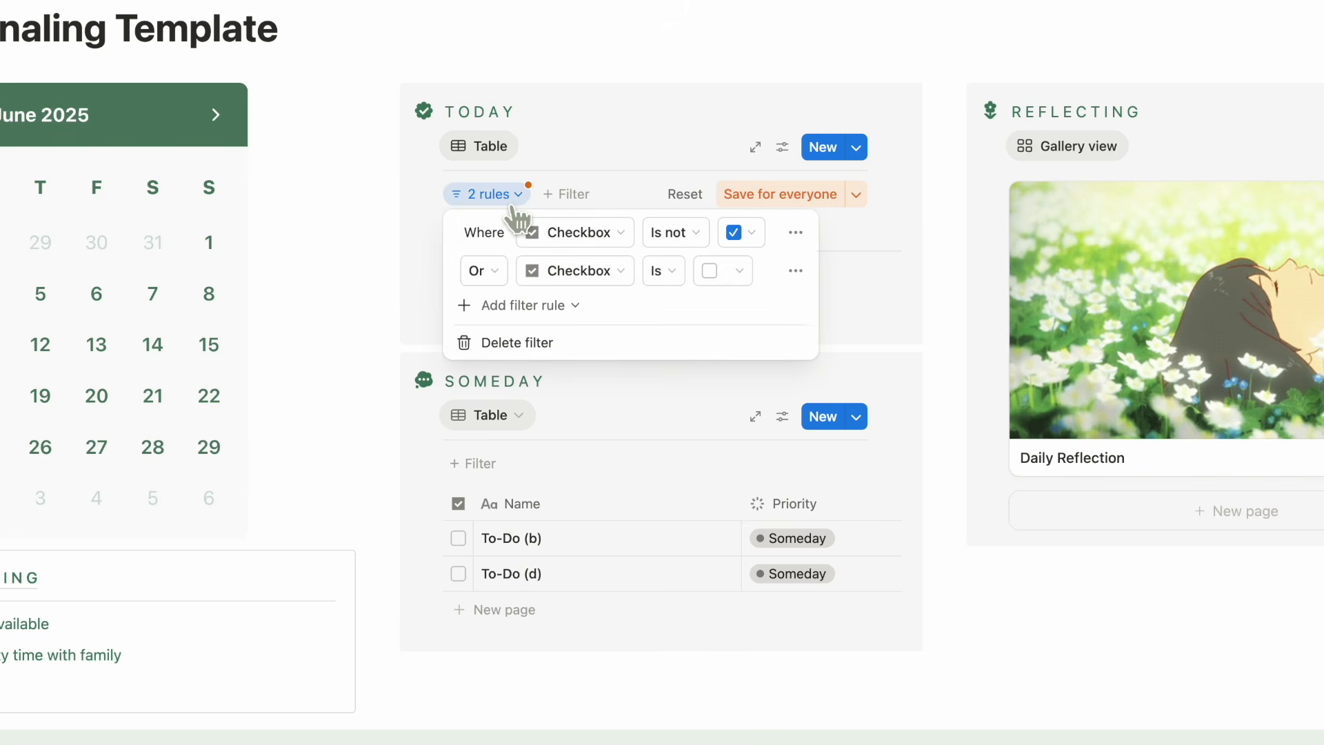
pyautogui.click(758, 238)
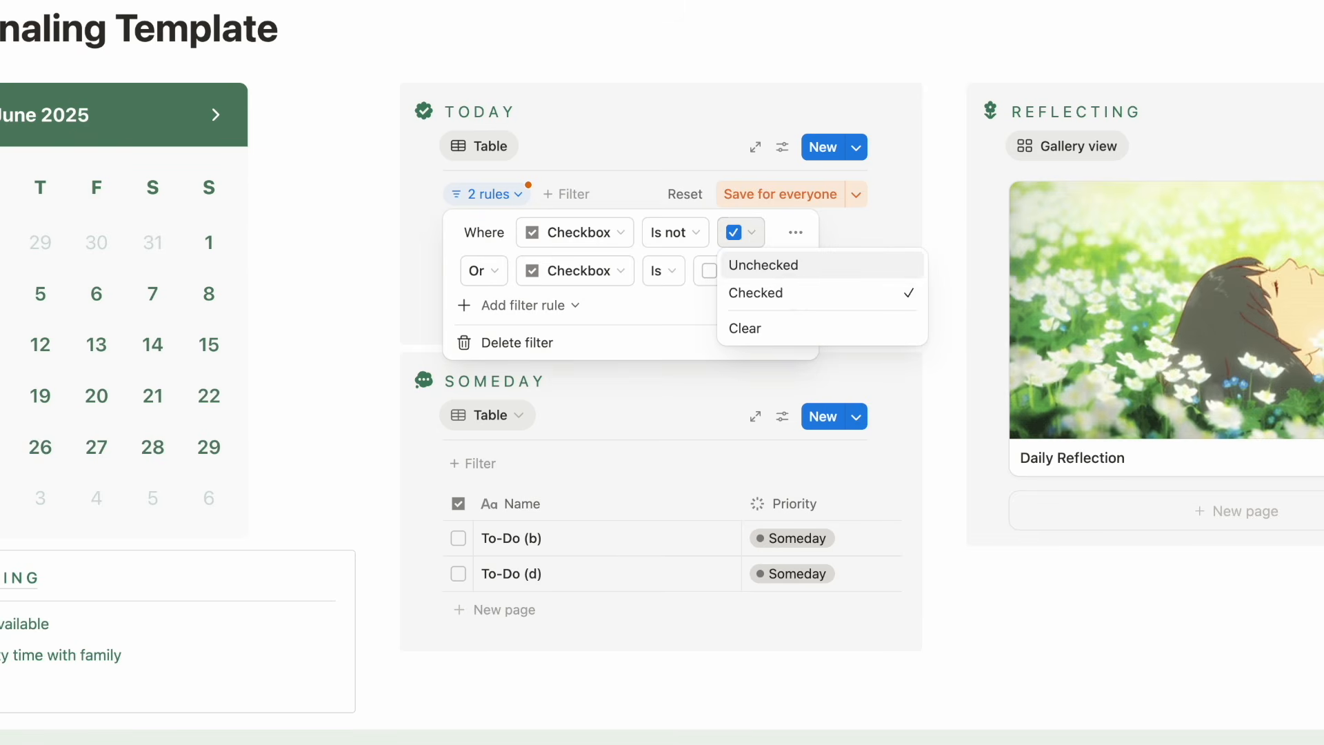
pyautogui.click(784, 264)
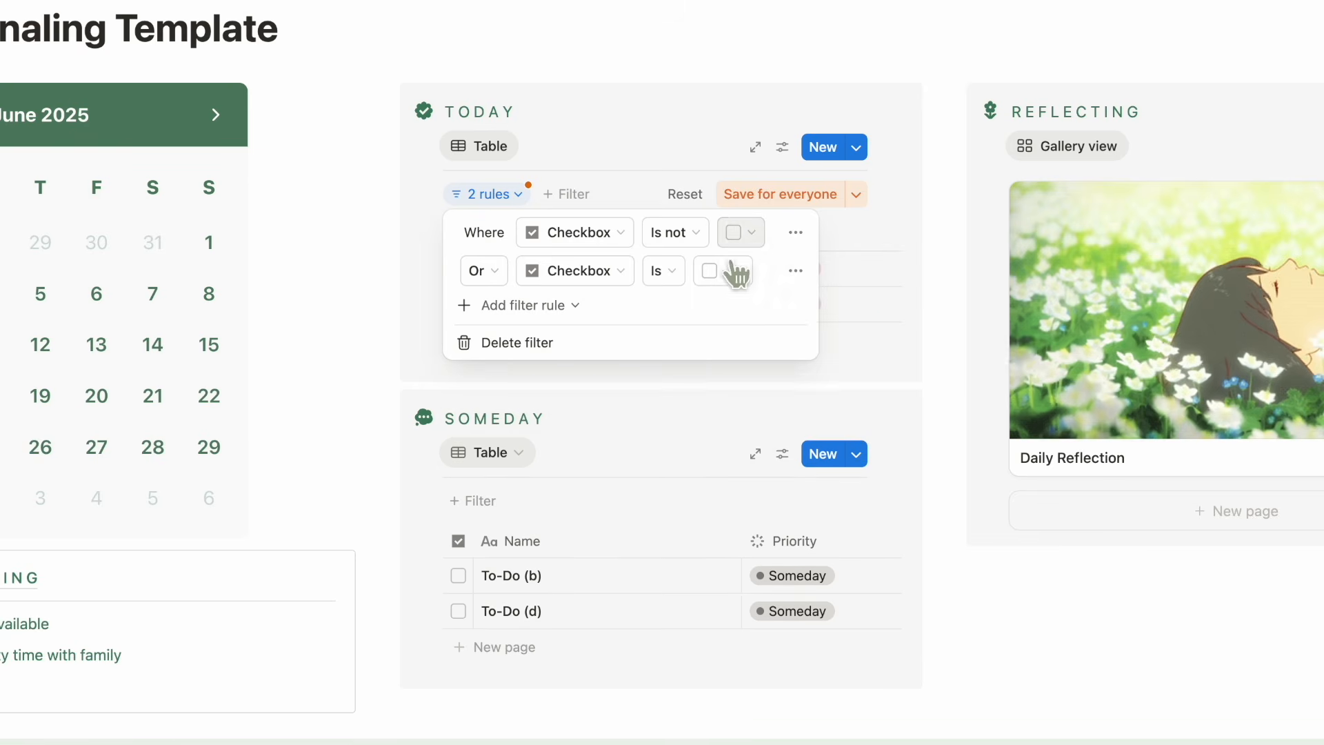
pyautogui.click(523, 196)
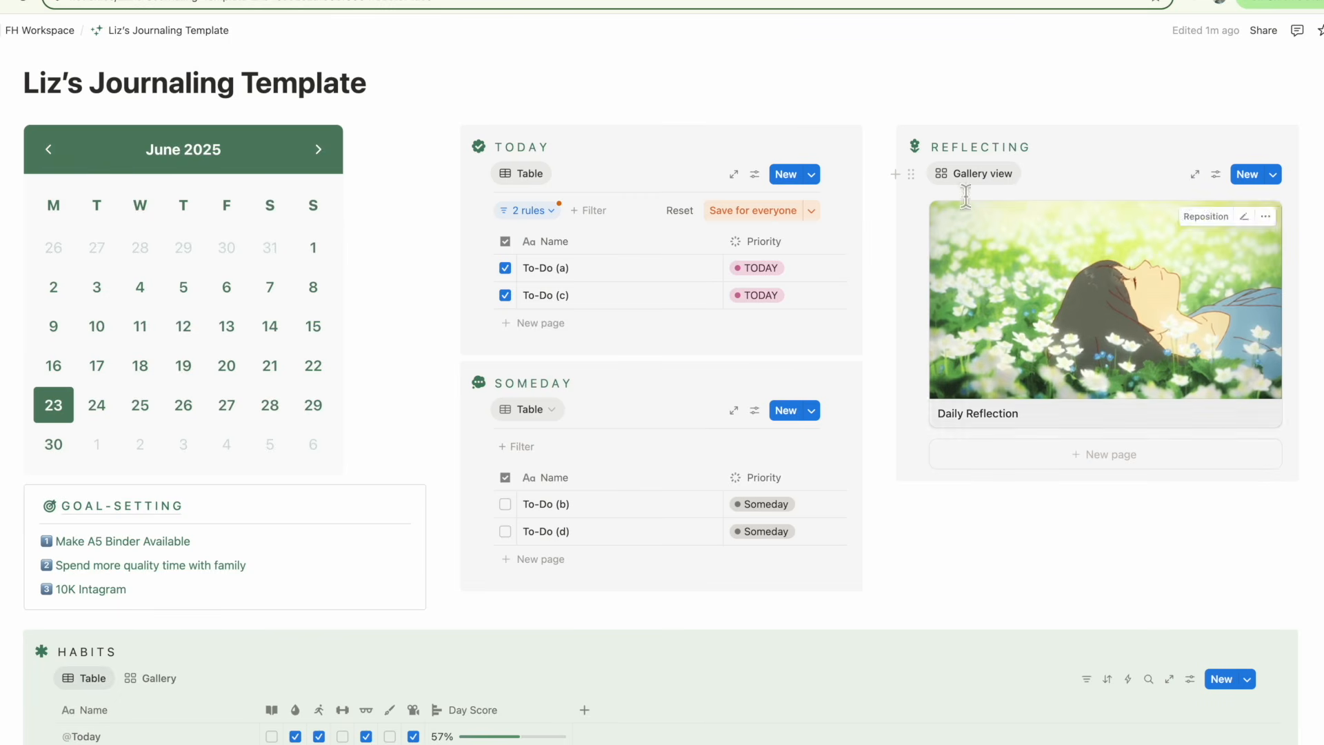
pyautogui.click(1097, 295)
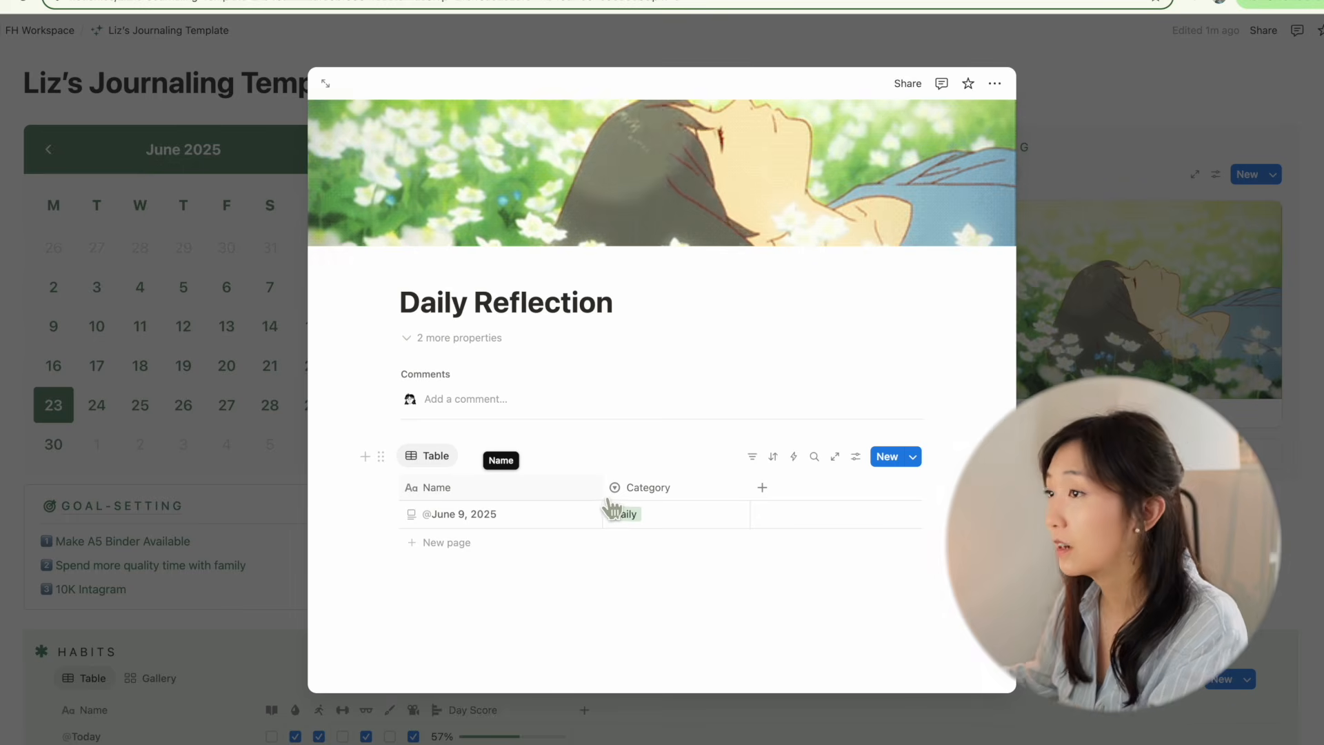
pyautogui.click(447, 542)
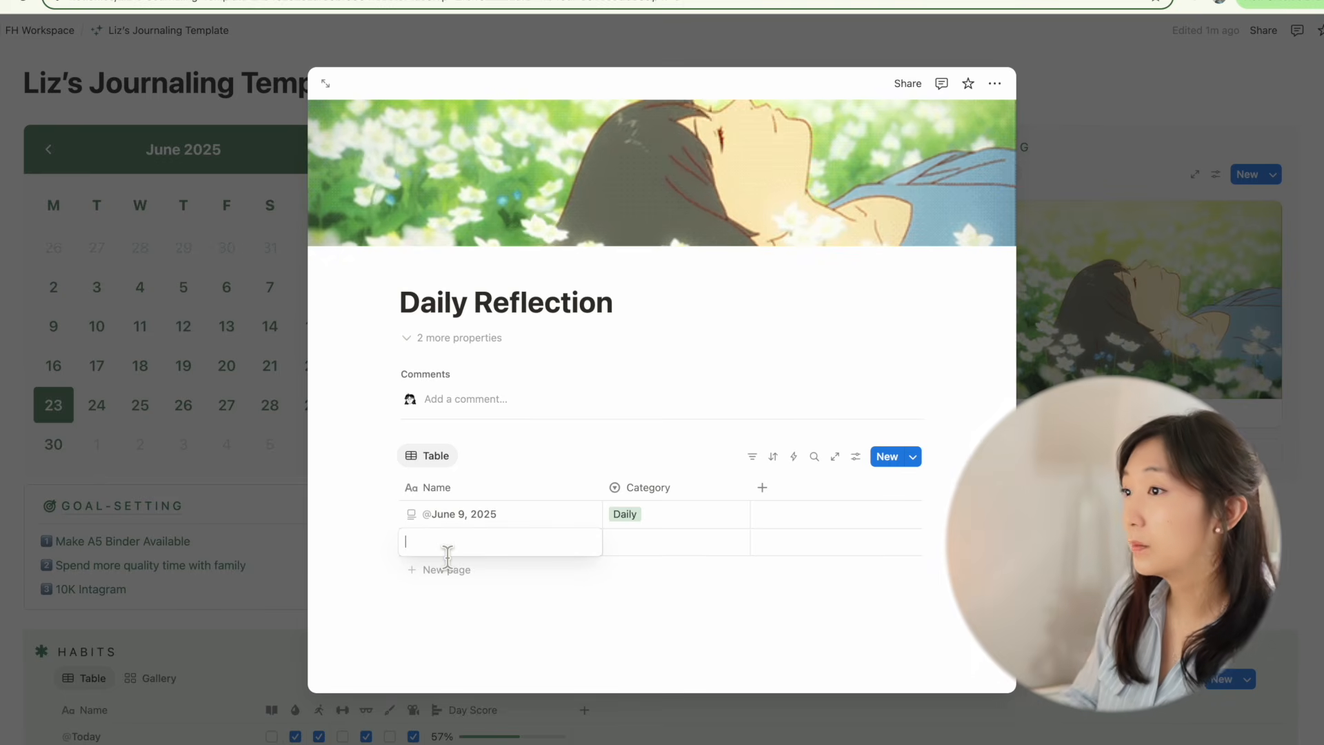
pyautogui.write('@')
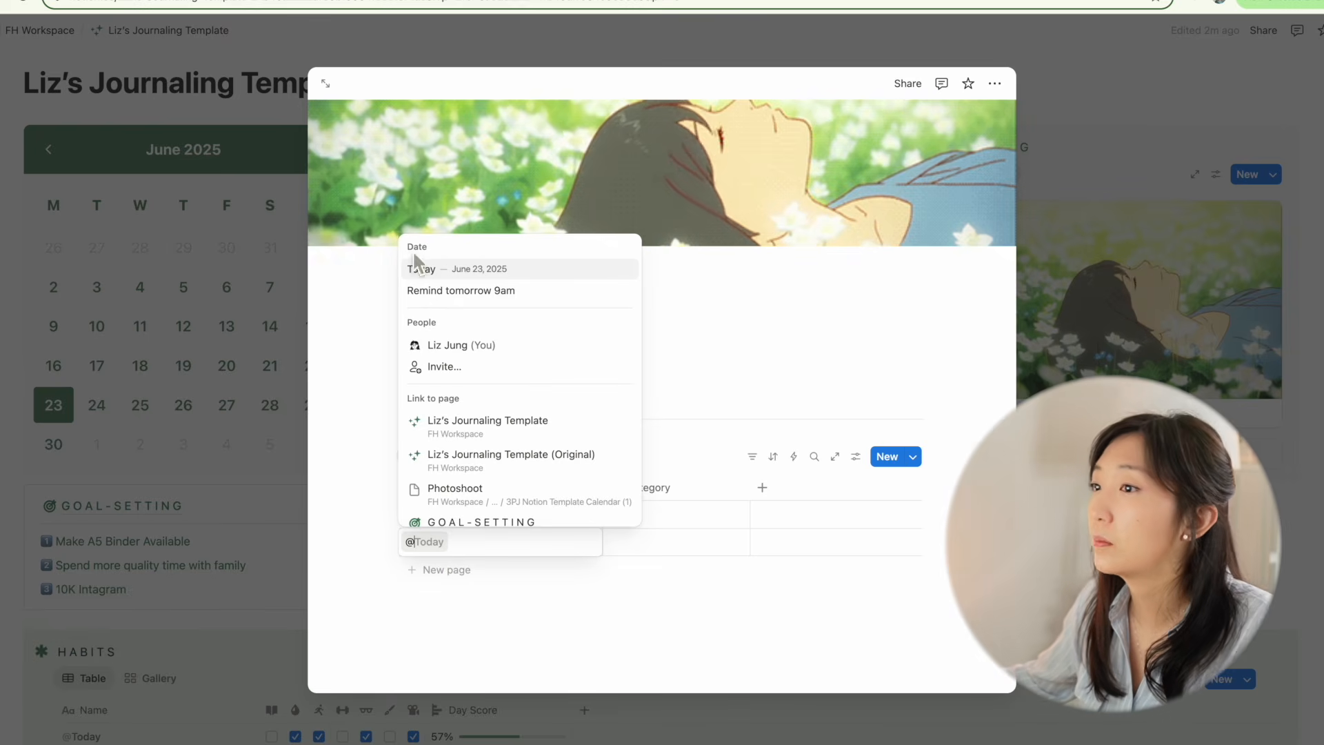
pyautogui.click(428, 271)
pyautogui.press('Escape')
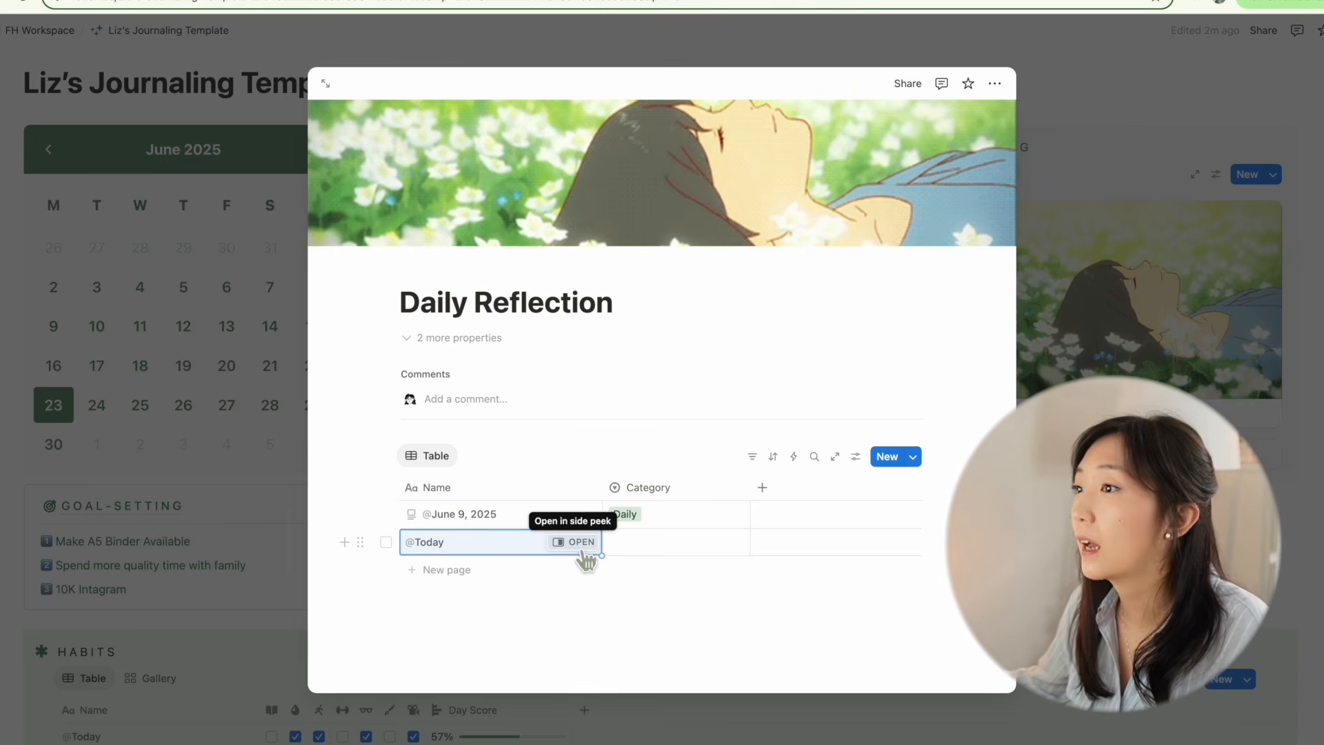
pyautogui.click(583, 549)
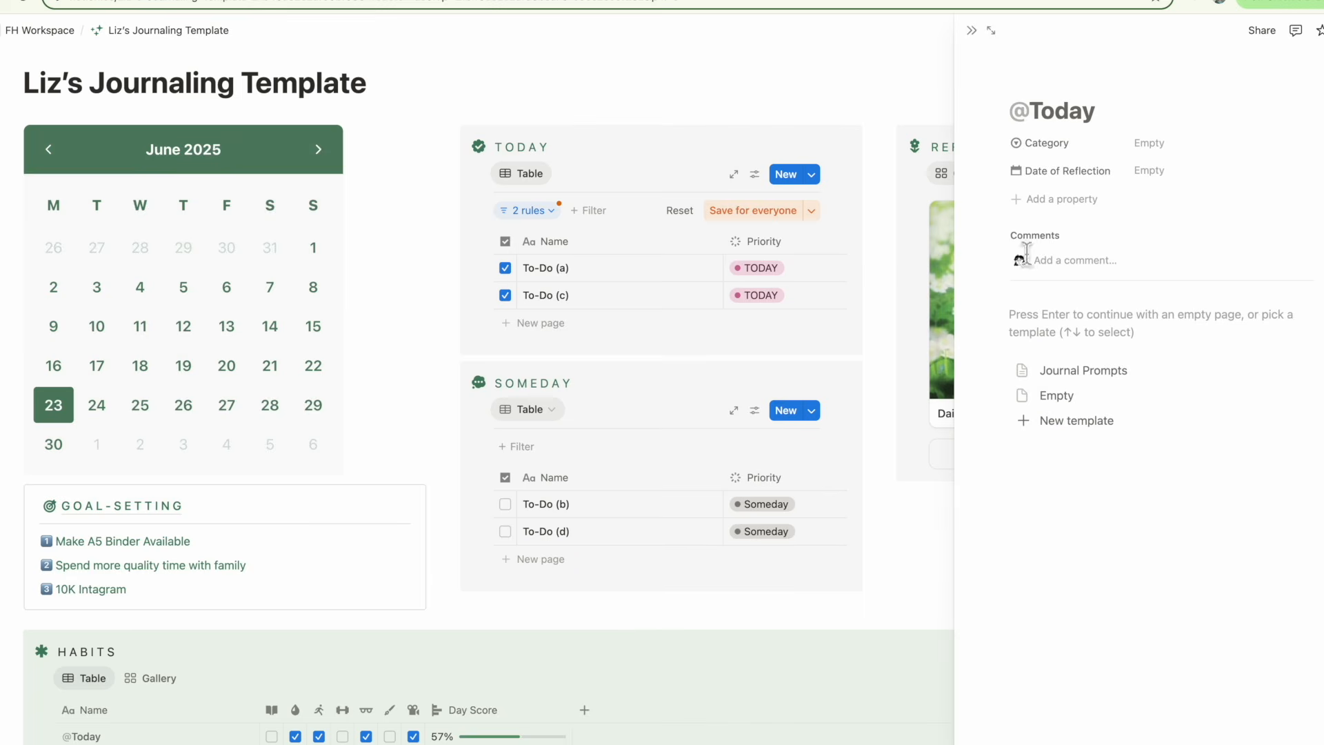
pyautogui.click(996, 35)
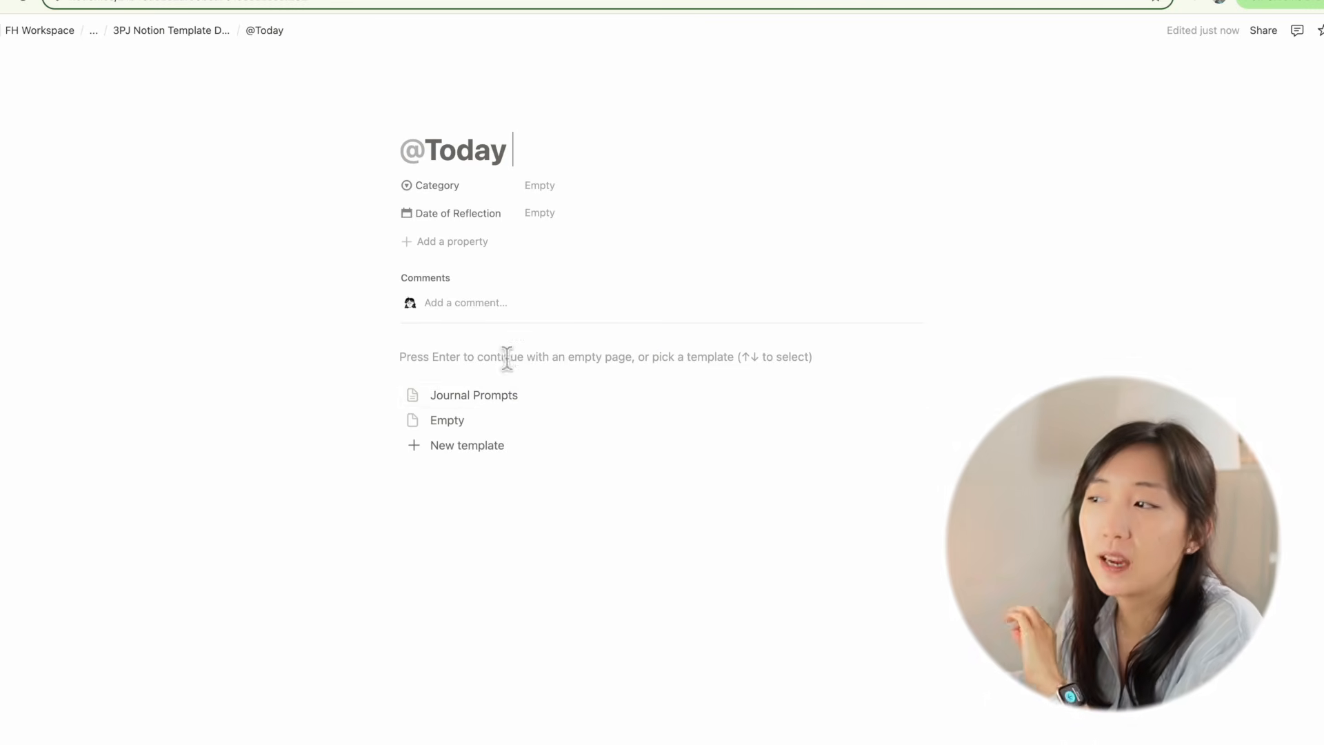
pyautogui.click(471, 408)
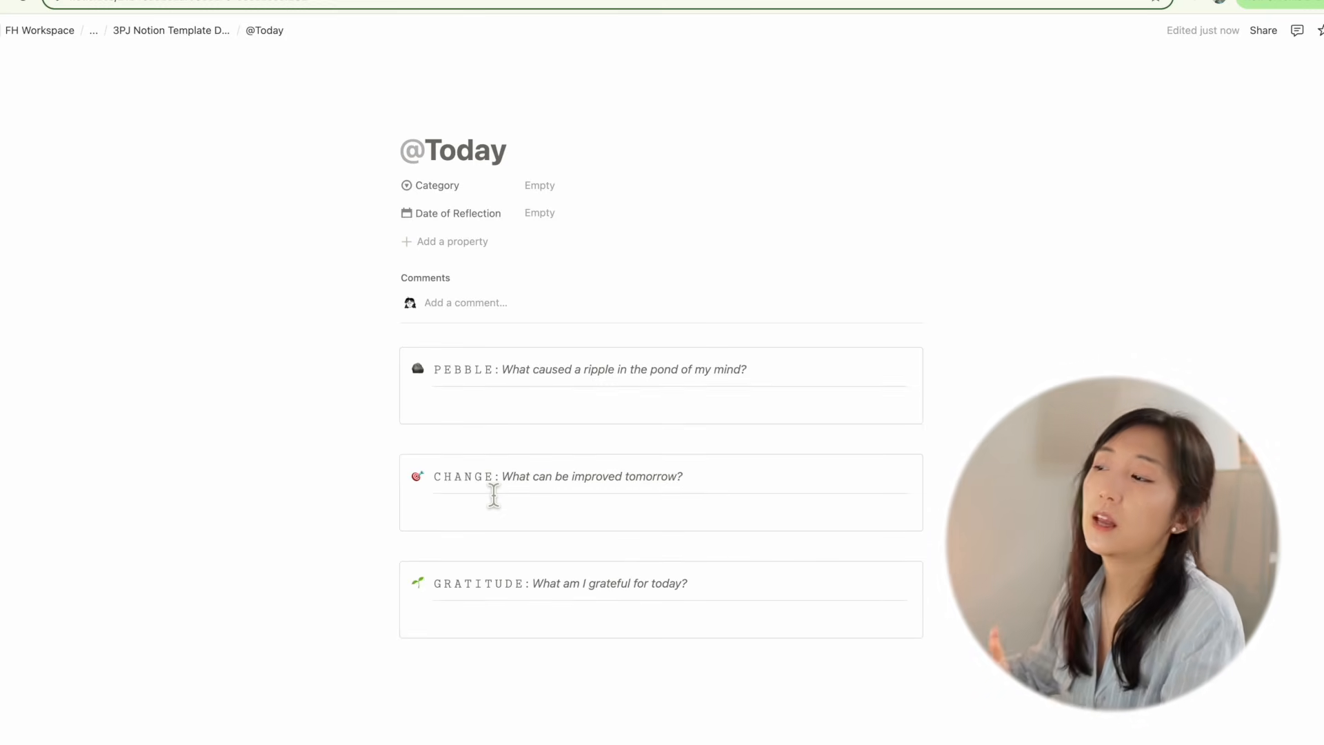
# Enter "Type your response here..." under the Pebble prompt and write the paragraph about the hummingbird visits under Gratitude.
pyautogui.scroll(-2, 486, 319)
pyautogui.click(486, 319)
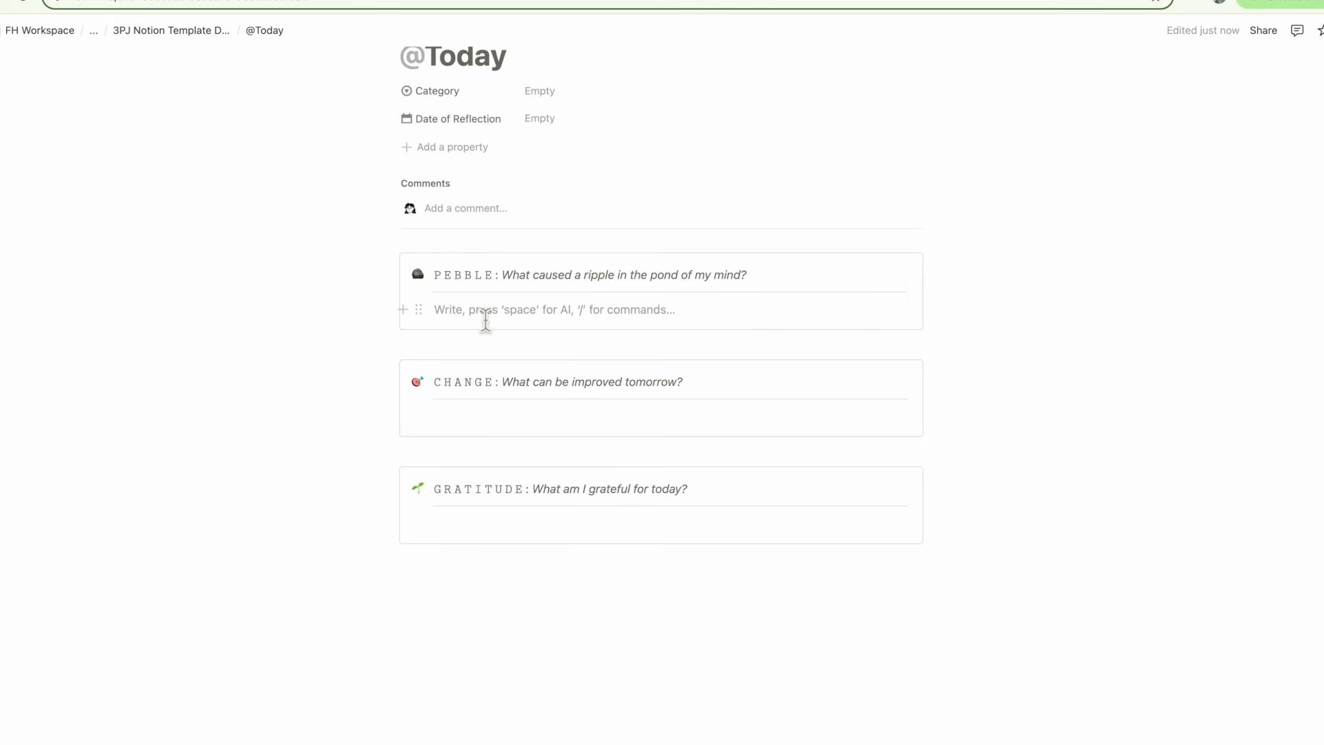
pyautogui.write('Type your response here...')
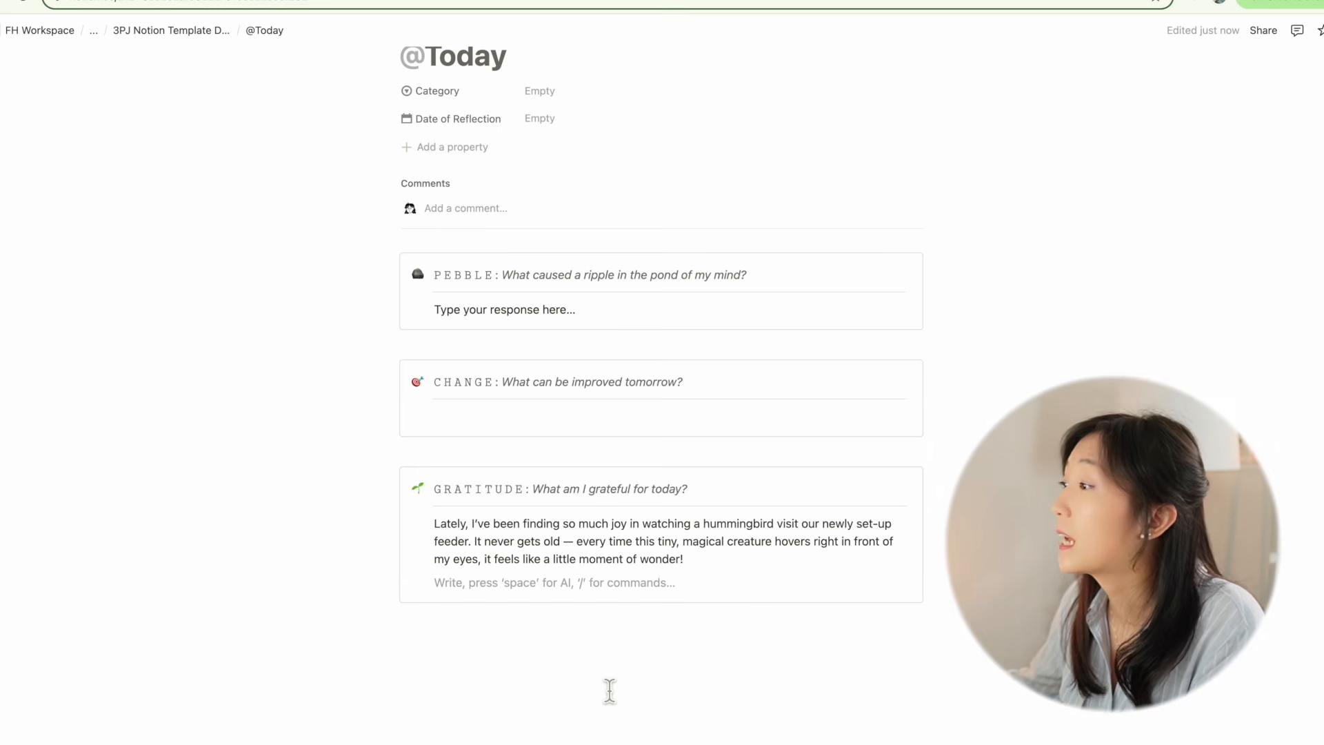
# Insert an image block below the Gratitude paragraph and upload hummingbird.jpg from the Downloads folder into it.
pyautogui.write('/')
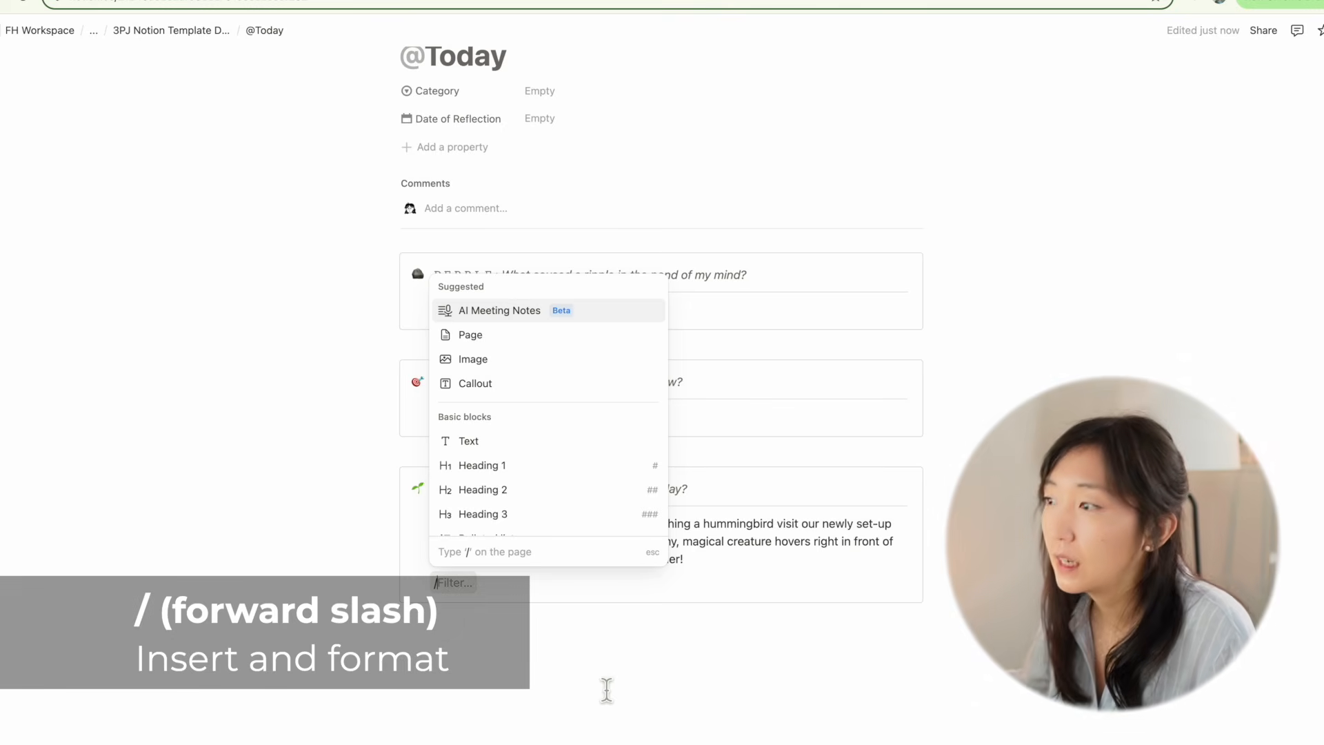
pyautogui.scroll(-5, 523, 413)
pyautogui.scroll(-2, 522, 412)
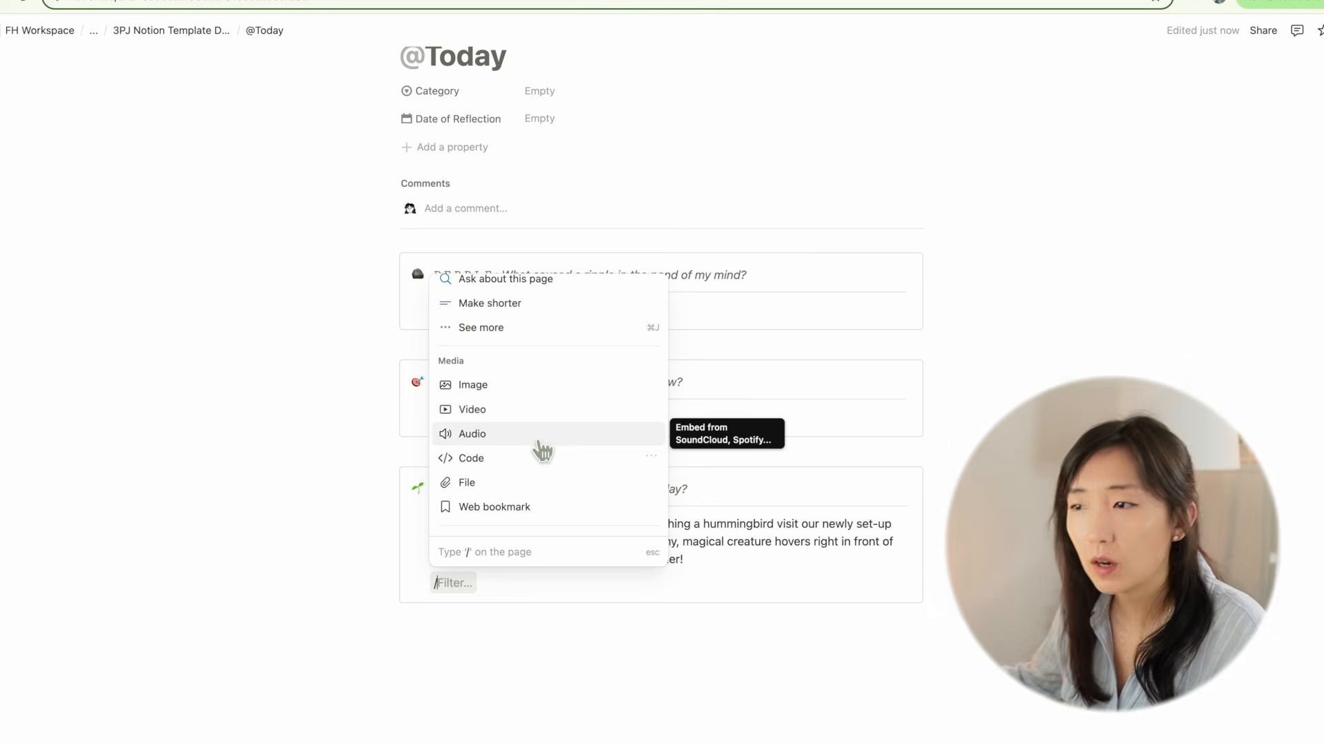
pyautogui.click(499, 388)
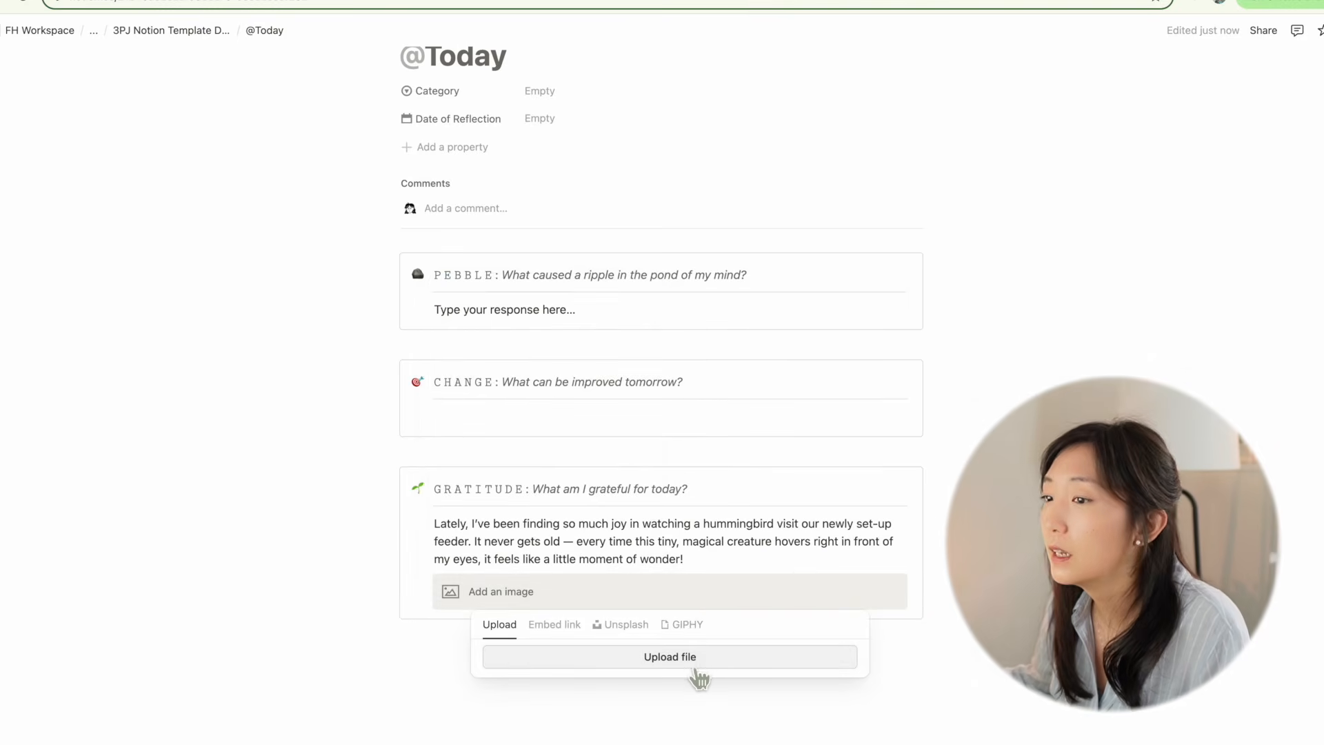
pyautogui.click(696, 668)
pyautogui.click(443, 355)
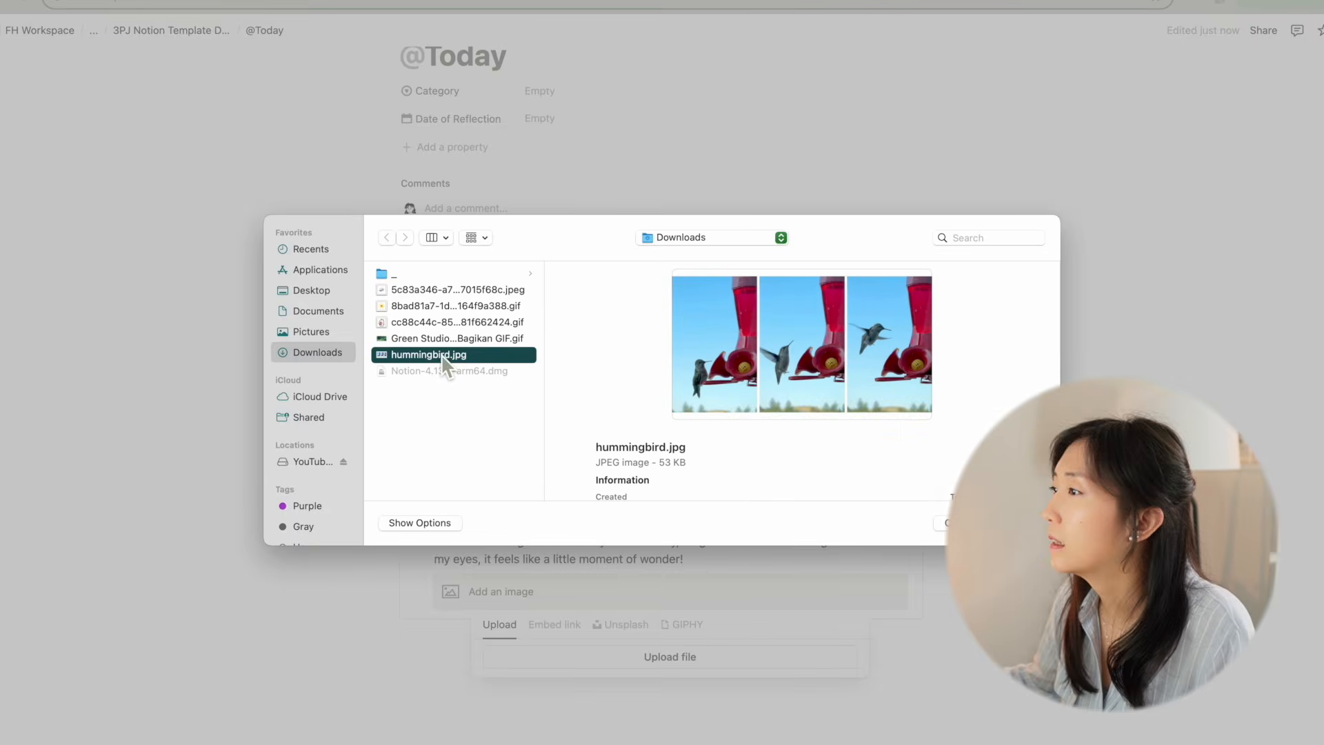
pyautogui.click(1020, 523)
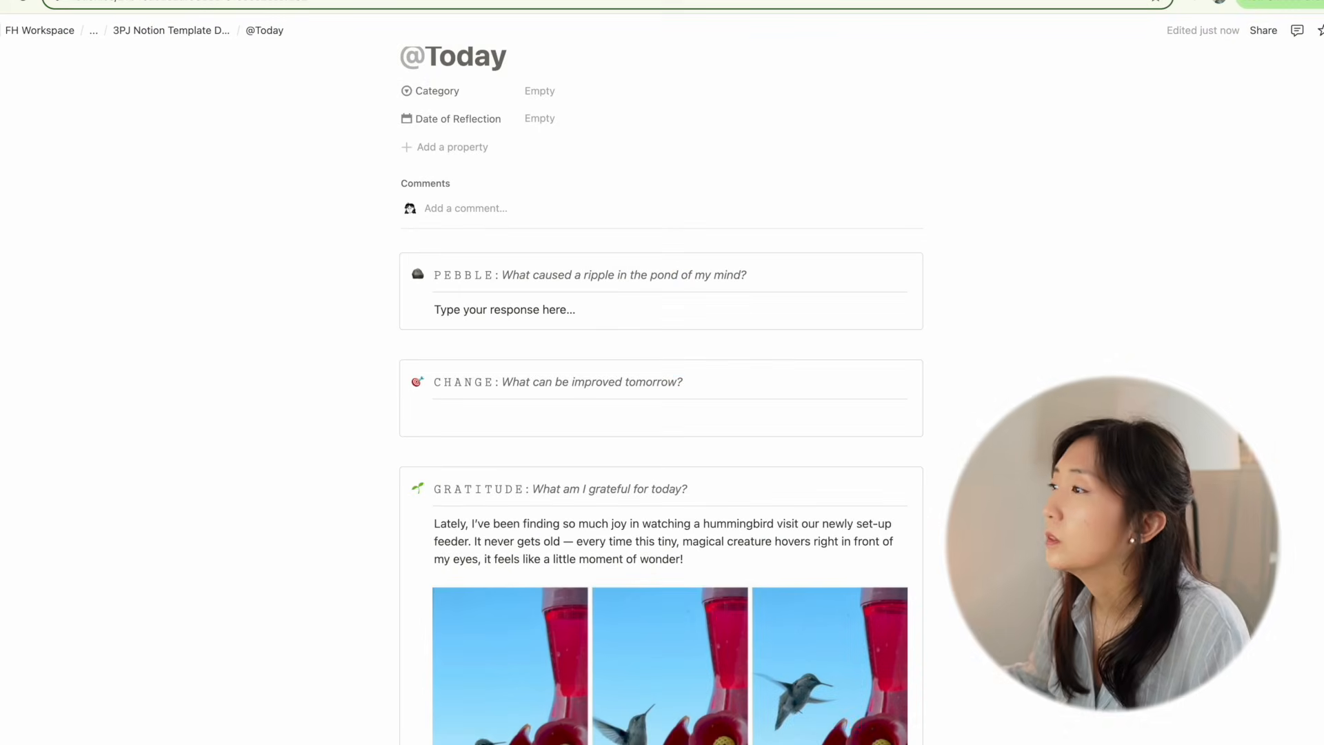
pyautogui.scroll(-5, 662, 386)
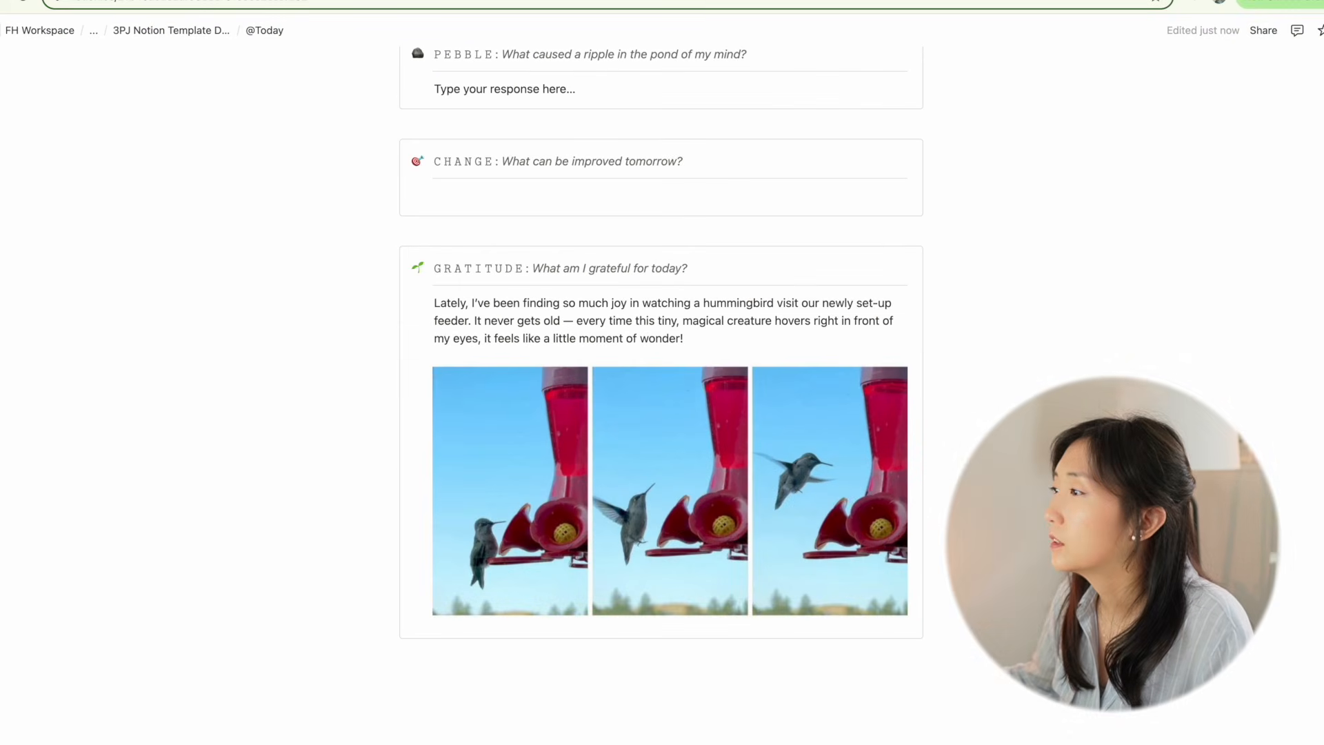